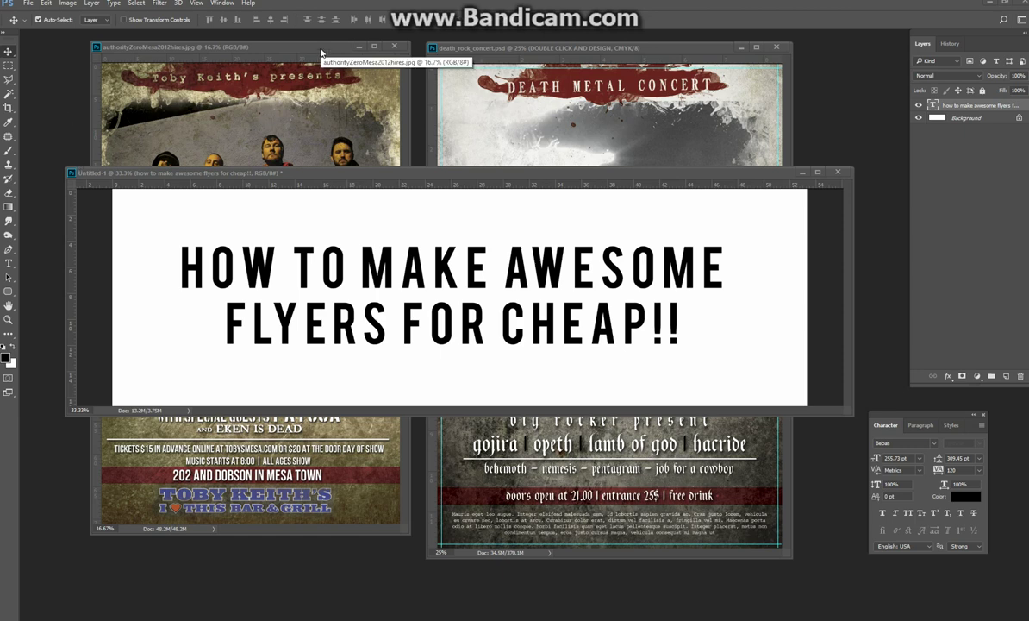
Bring the Authority Zero band flyer and then the Born 2 Rock concert flyer to the front.
{"action": "mouse_move", "coordinate": [320, 57]}
{"action": "left_mouse_down"}
{"action": "mouse_move", "coordinate": [329, 60]}
{"action": "mouse_move", "coordinate": [312, 56]}
{"action": "left_mouse_up"}
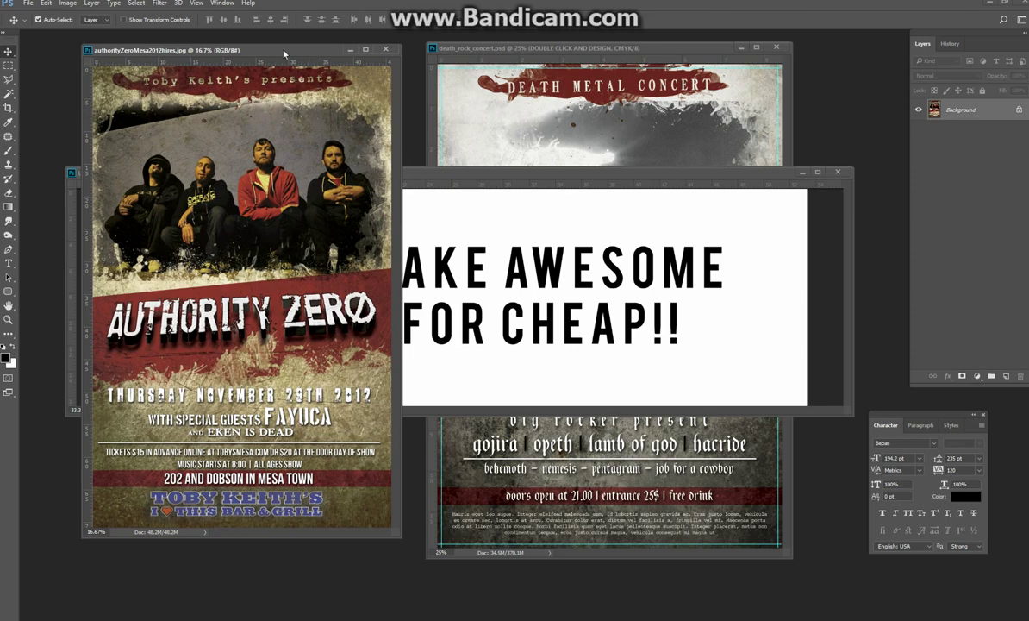
{"action": "left_click", "coordinate": [495, 52]}
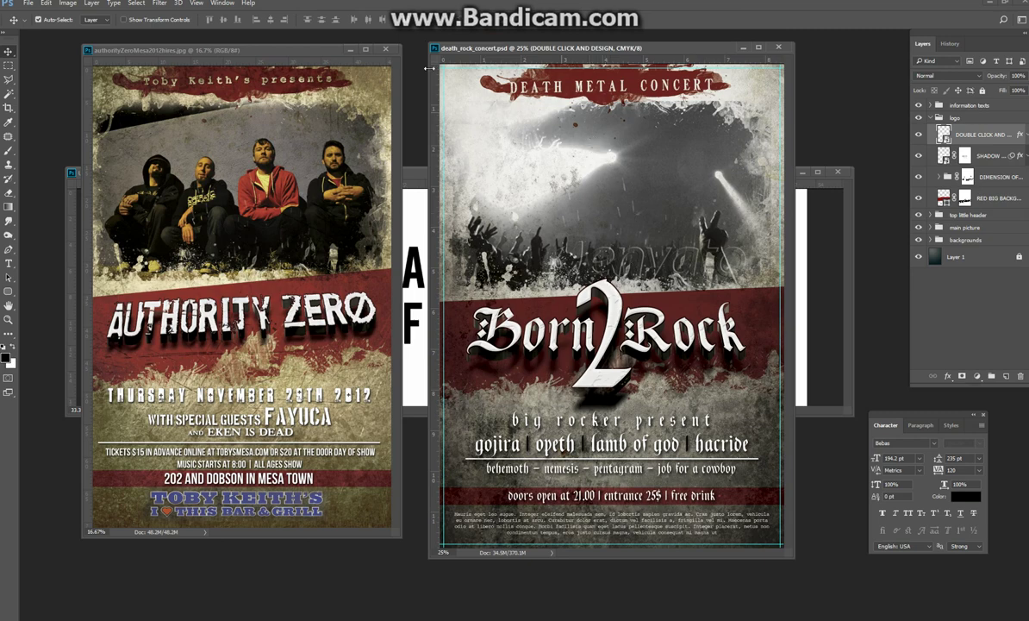
Nudge the Authority Zero window right, then switch to Chrome's GraphicRiver flyer templates page.
{"action": "left_click_drag", "start_coordinate": [320, 55], "coordinate": [328, 55]}
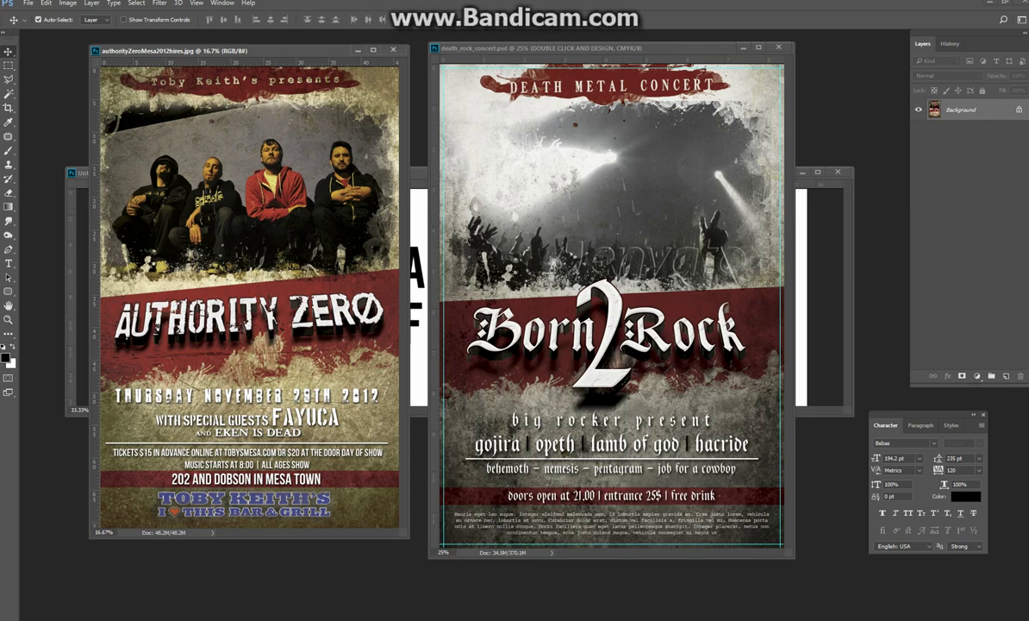
{"action": "key", "text": "alt+Tab"}
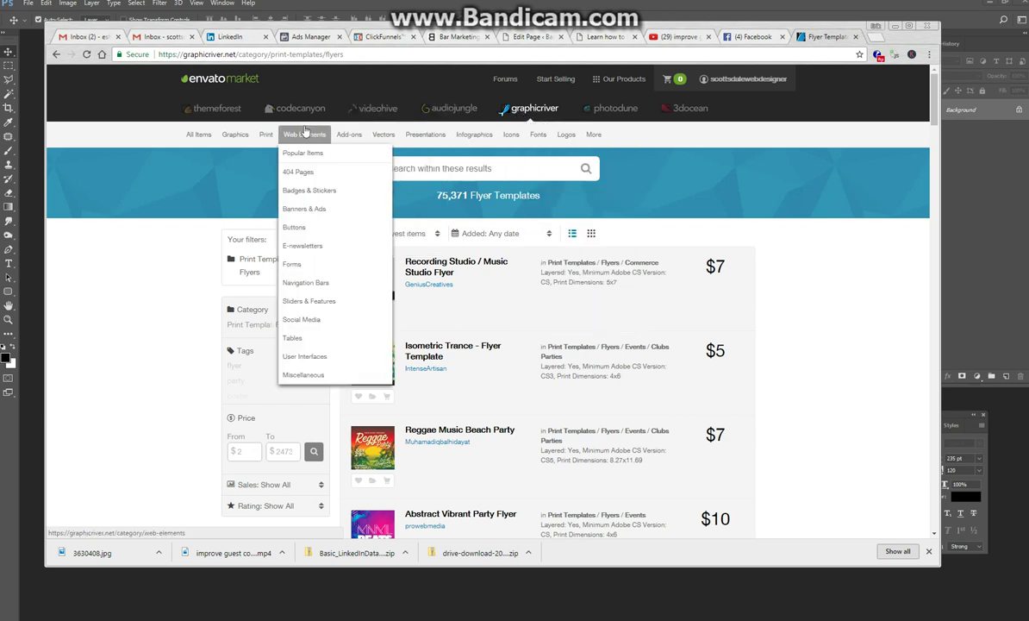
Browse GraphicRiver's Print > Flyers category and begin a search within those results.
{"action": "mouse_move", "coordinate": [265, 135]}
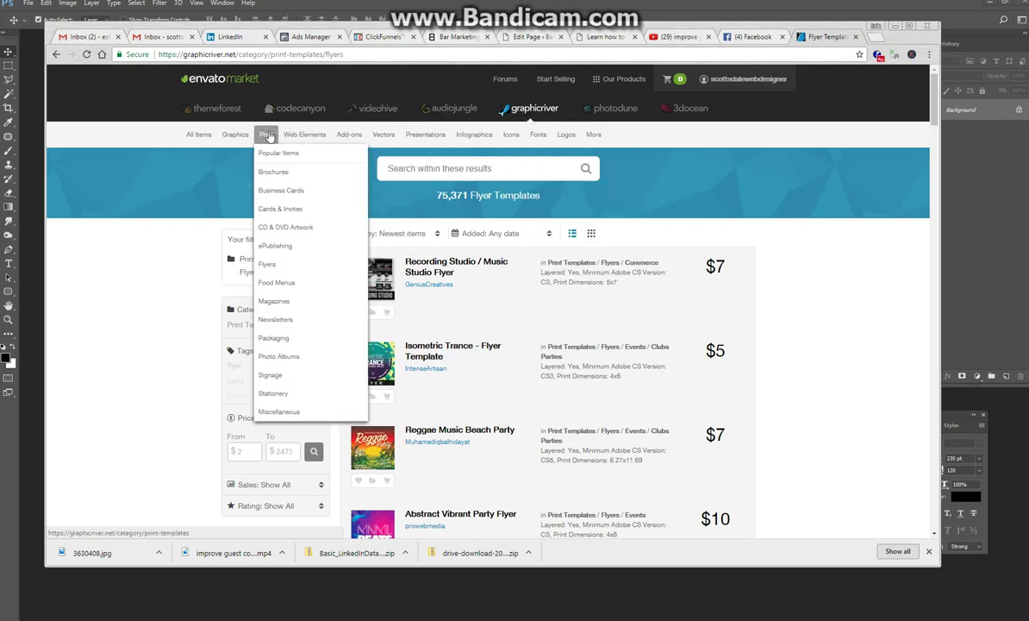
{"action": "left_click", "coordinate": [265, 269]}
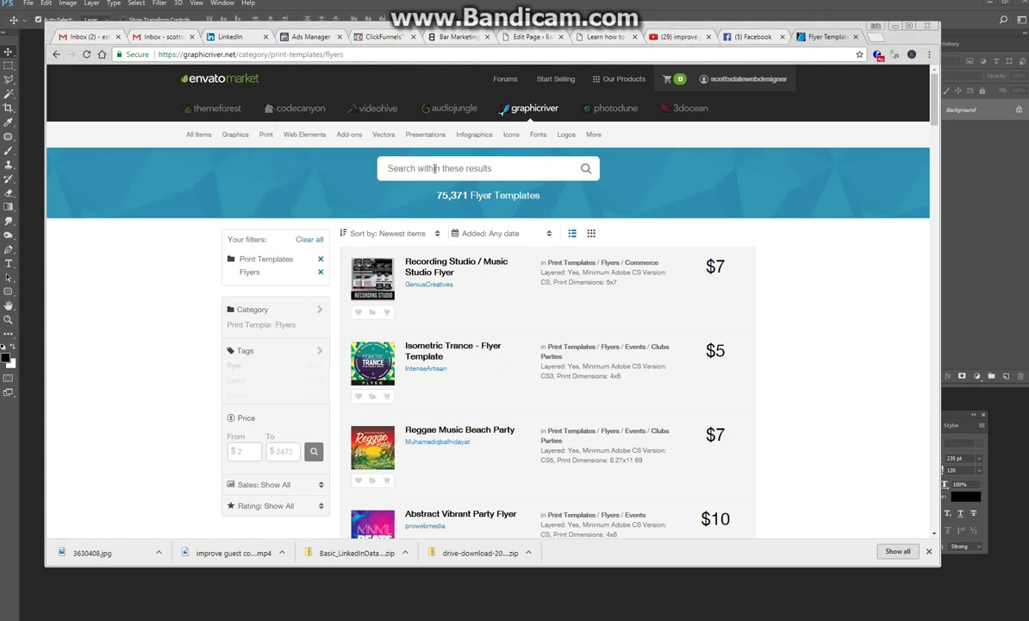
{"action": "left_click", "coordinate": [435, 168]}
Search the flyer templates for 'pool party' and scan the 1,304 results.
{"action": "type", "text": "pool party"}
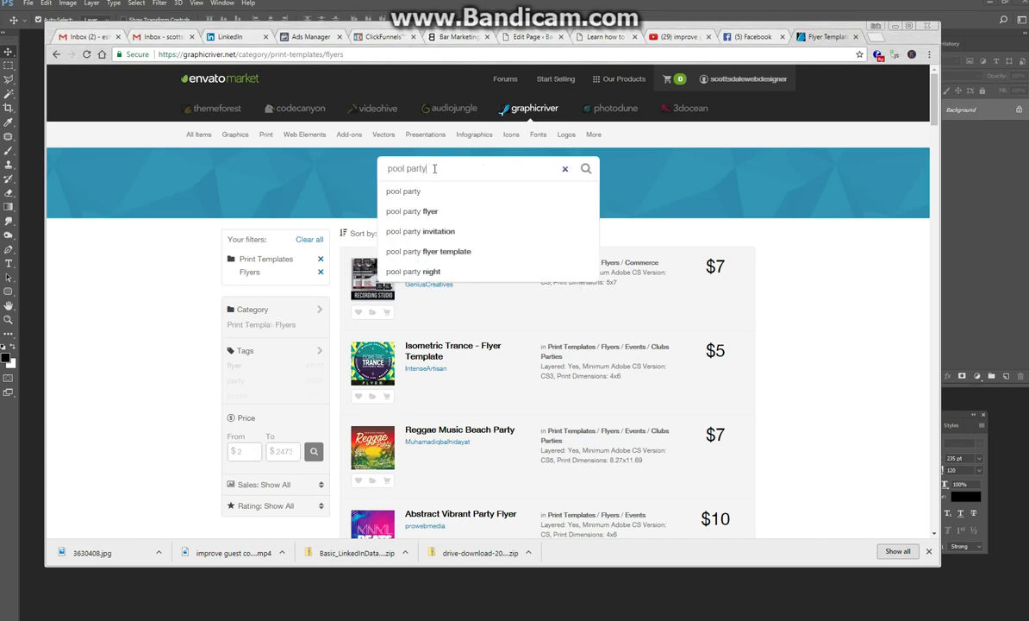
{"action": "key", "text": "Return"}
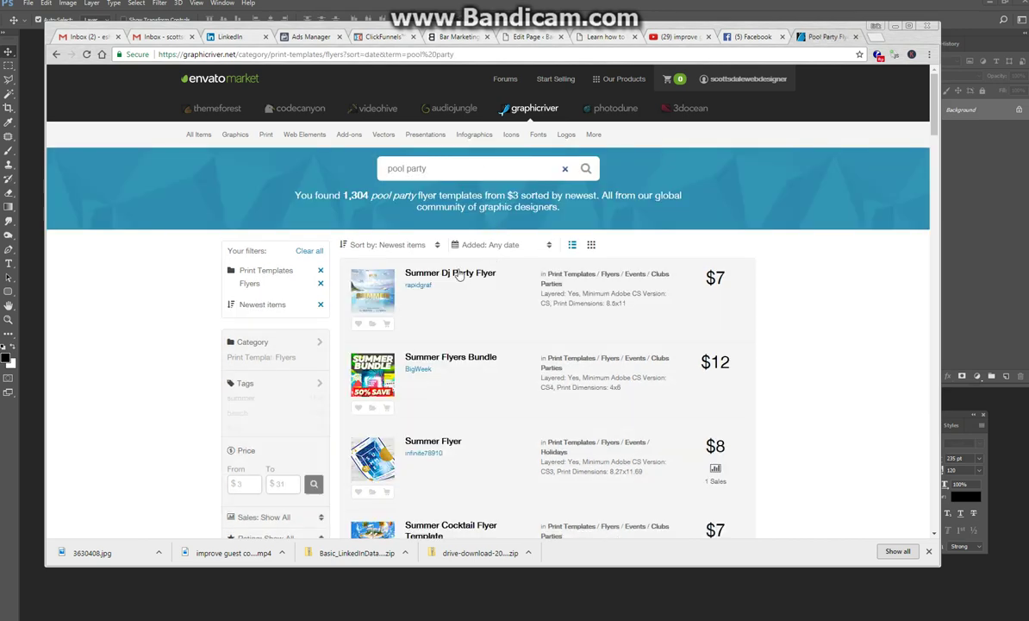
{"action": "scroll", "coordinate": [427, 288], "scroll_direction": "down", "scroll_amount": 1}
{"action": "scroll", "coordinate": [426, 288], "scroll_direction": "down", "scroll_amount": 1}
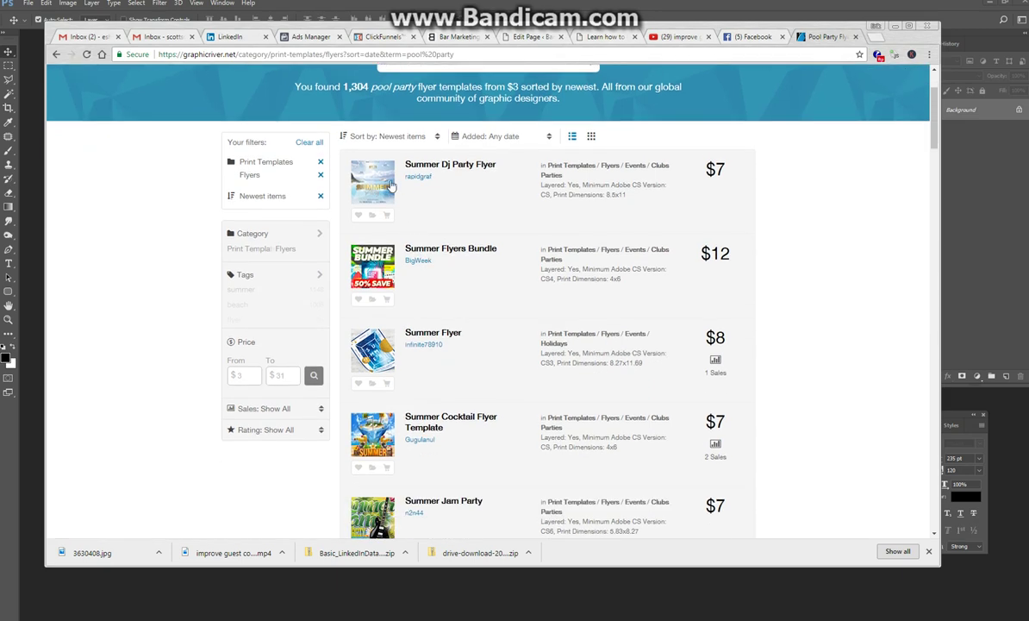
Look over the Summer Dj Party Flyer item page, then return to the results.
{"action": "left_click", "coordinate": [376, 185]}
{"action": "scroll", "coordinate": [330, 283], "scroll_direction": "down", "scroll_amount": 4}
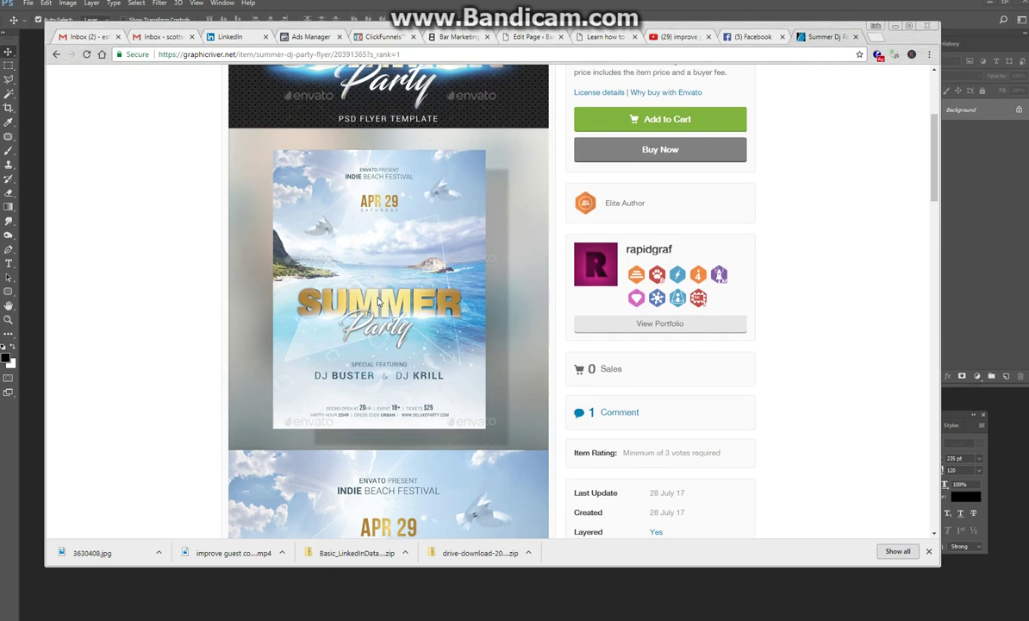
{"action": "scroll", "coordinate": [376, 300], "scroll_direction": "down", "scroll_amount": 7}
{"action": "scroll", "coordinate": [377, 300], "scroll_direction": "up", "scroll_amount": 11}
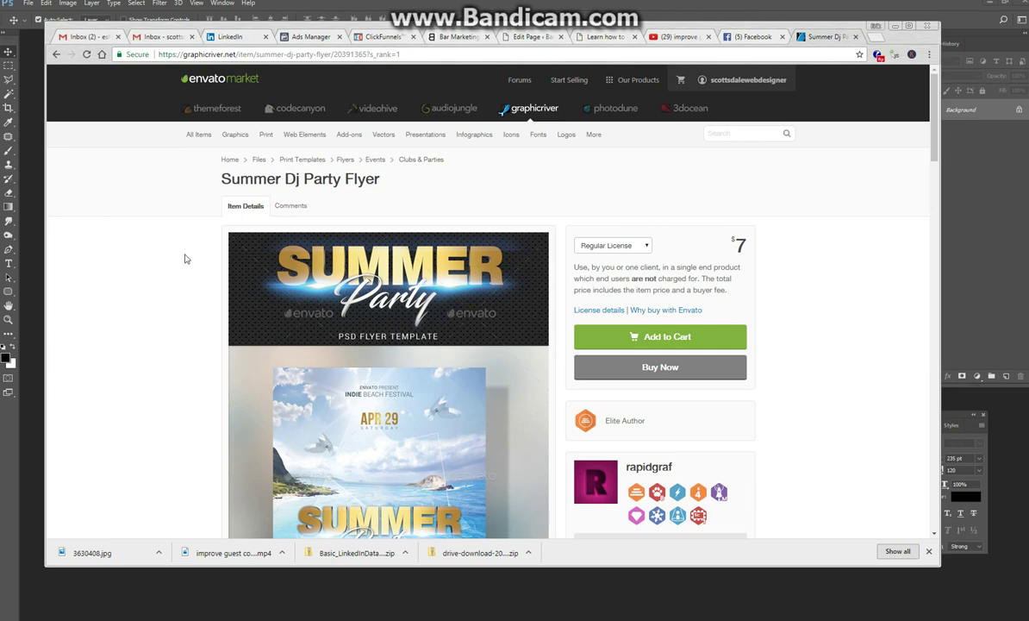
{"action": "left_click", "coordinate": [675, 335]}
Scroll through the pool party results, then minimize Chrome to return to Photoshop.
{"action": "scroll", "coordinate": [677, 235], "scroll_direction": "down", "scroll_amount": 2}
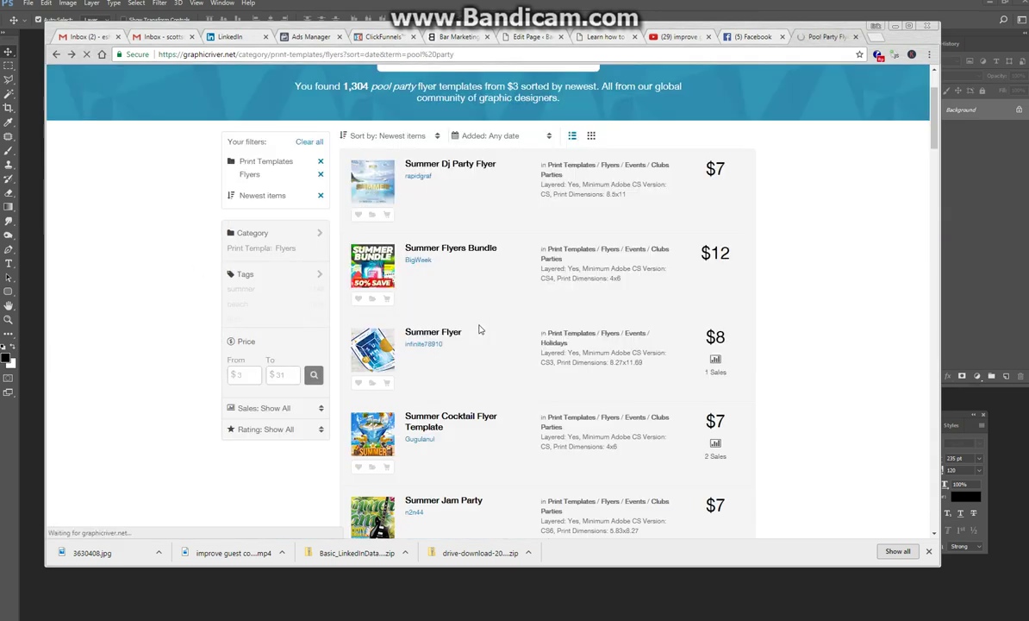
{"action": "scroll", "coordinate": [725, 285], "scroll_direction": "down", "scroll_amount": 5}
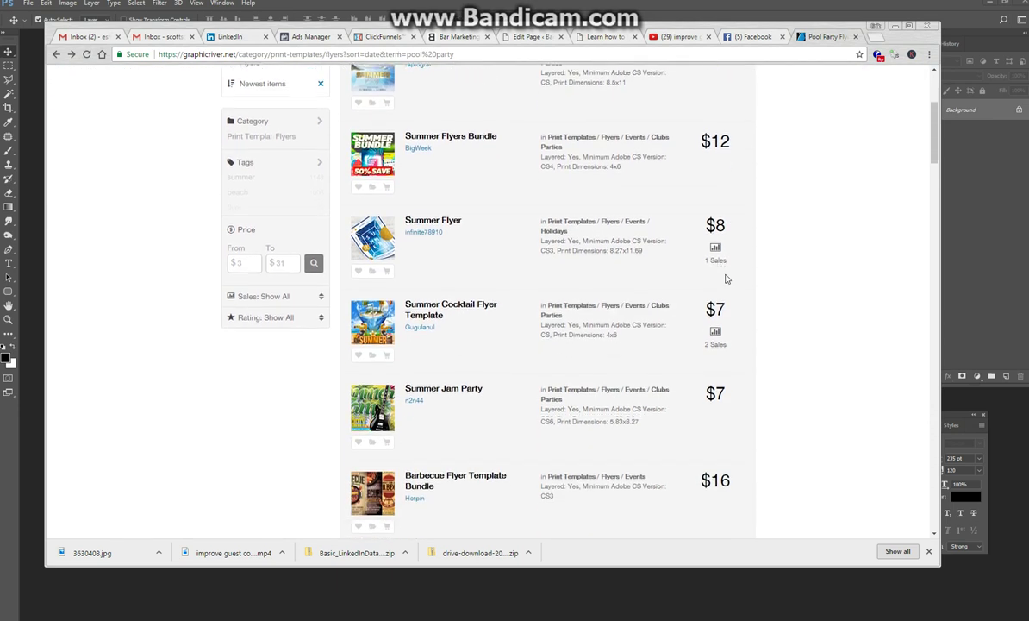
{"action": "scroll", "coordinate": [713, 215], "scroll_direction": "down", "scroll_amount": 5}
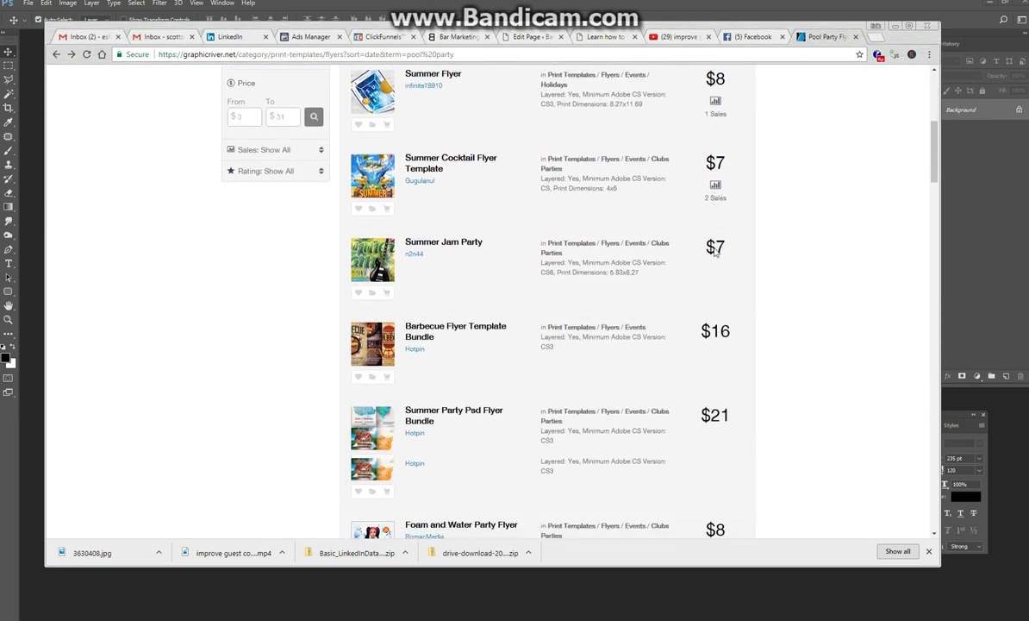
{"action": "scroll", "coordinate": [729, 289], "scroll_direction": "down", "scroll_amount": 2}
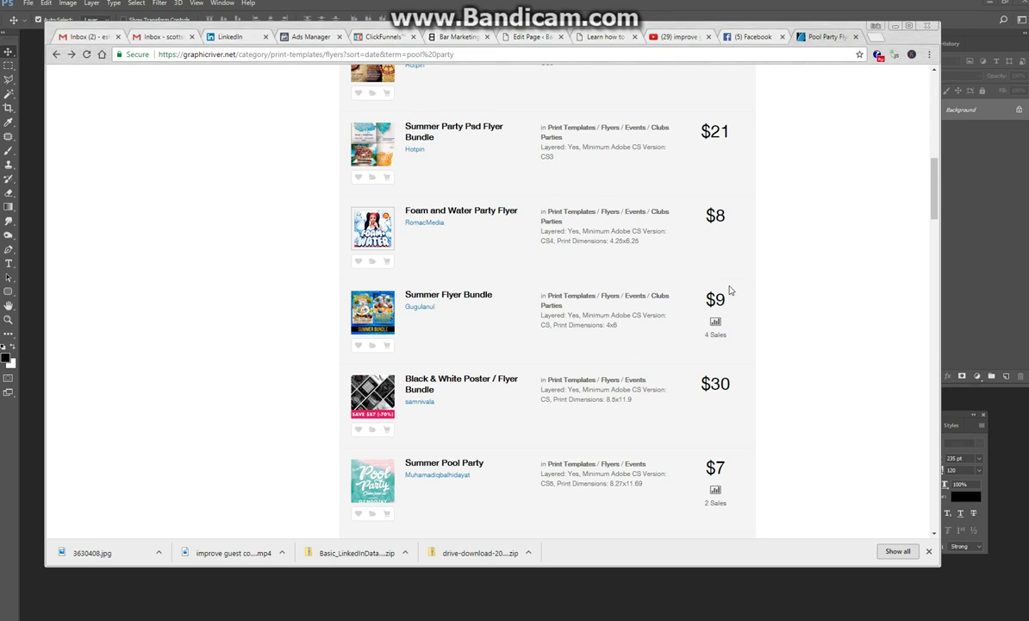
{"action": "scroll", "coordinate": [728, 290], "scroll_direction": "down", "scroll_amount": 5}
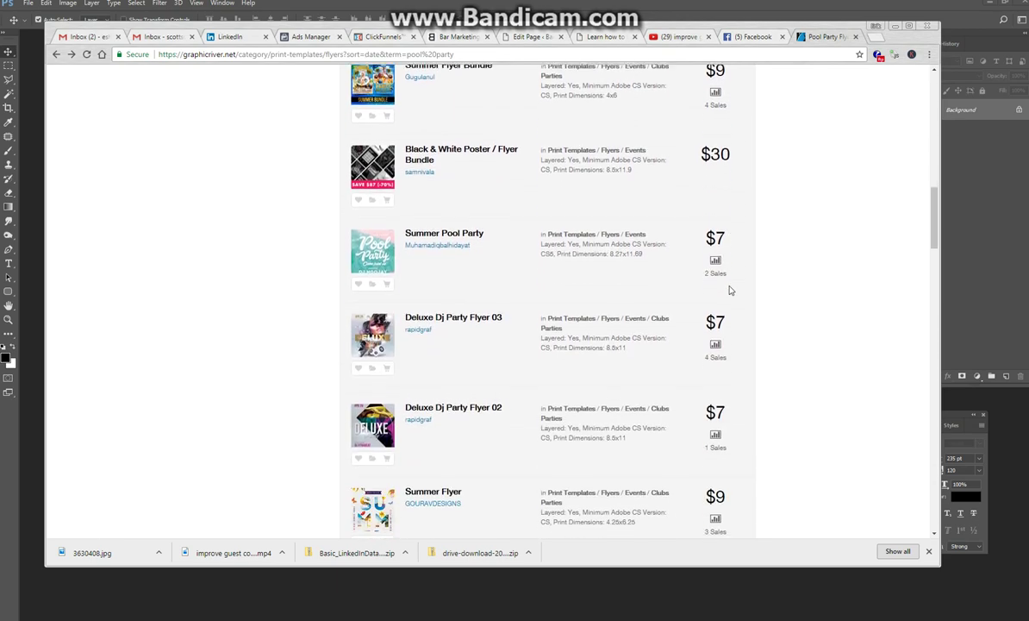
{"action": "scroll", "coordinate": [728, 290], "scroll_direction": "up", "scroll_amount": 10}
{"action": "scroll", "coordinate": [725, 275], "scroll_direction": "up", "scroll_amount": 2}
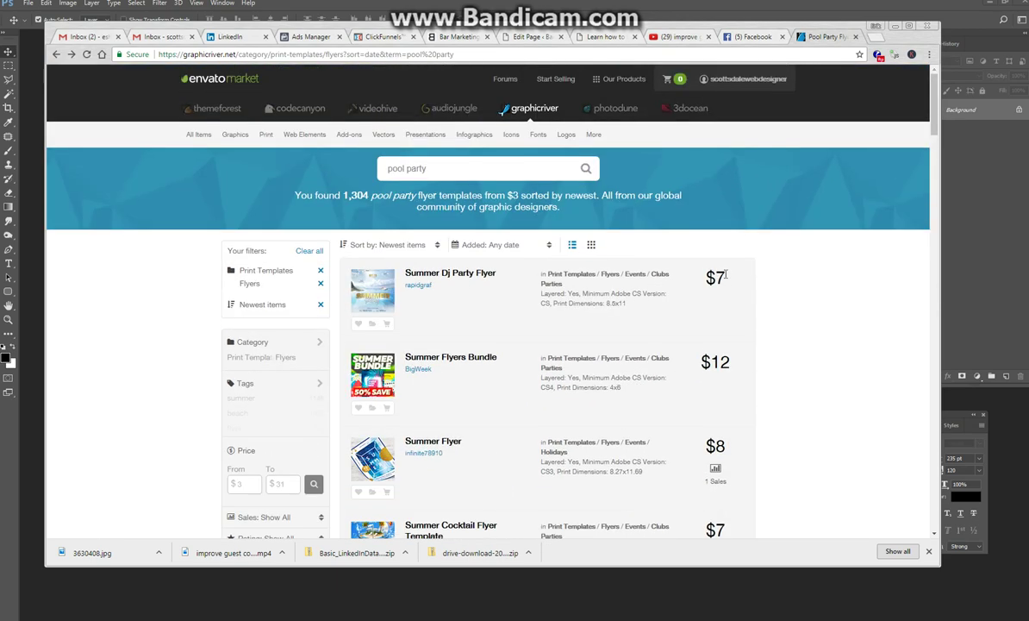
{"action": "left_click", "coordinate": [895, 27]}
Open Summer Pool Party v1 RGB from the Desktop via File > Open.
{"action": "left_click", "coordinate": [27, 4]}
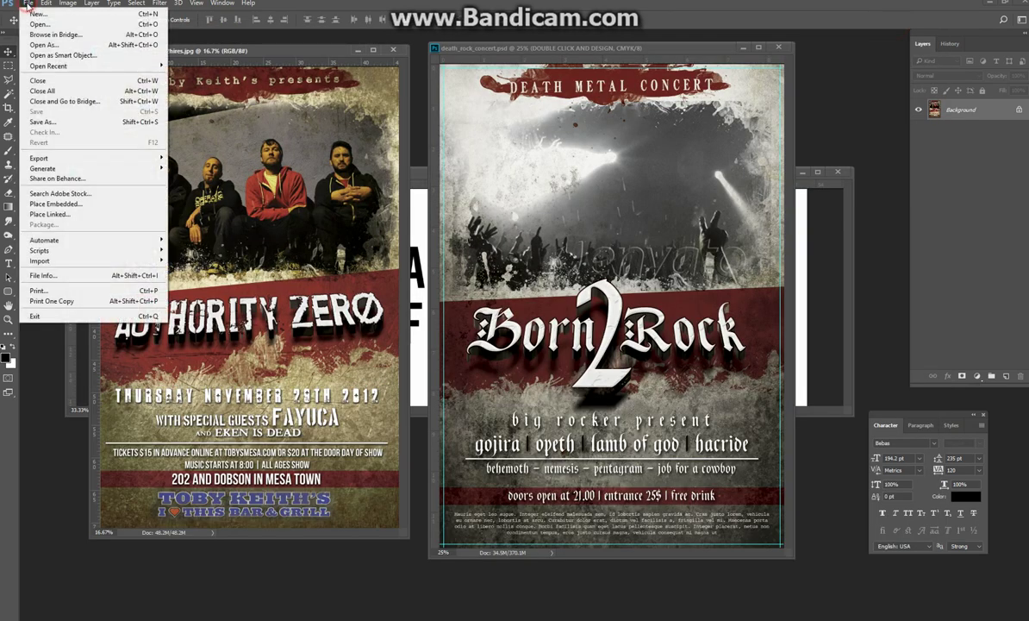
{"action": "left_click", "coordinate": [35, 27]}
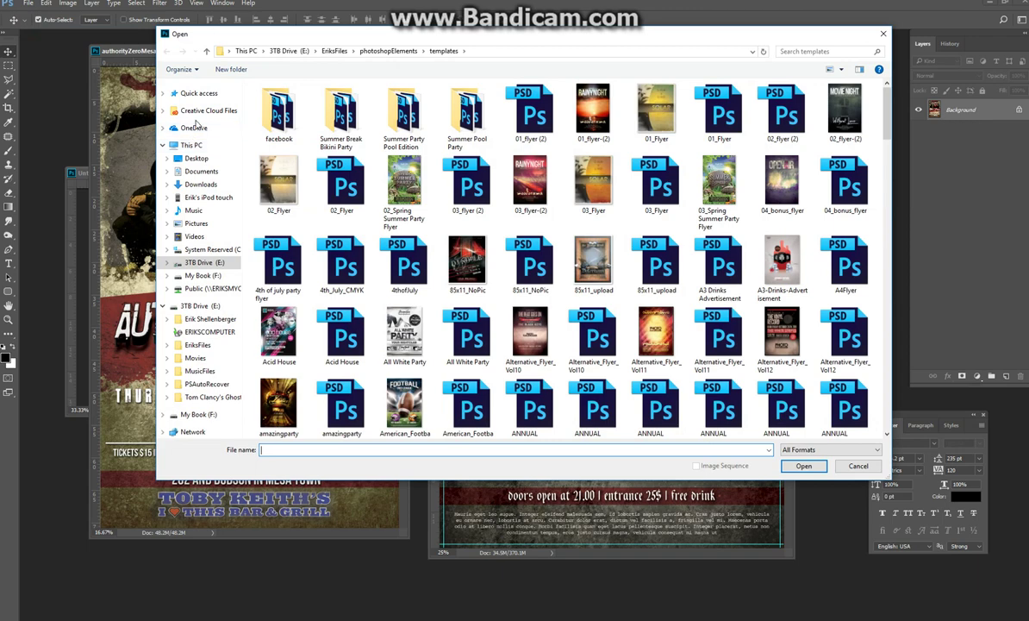
{"action": "left_click", "coordinate": [196, 158]}
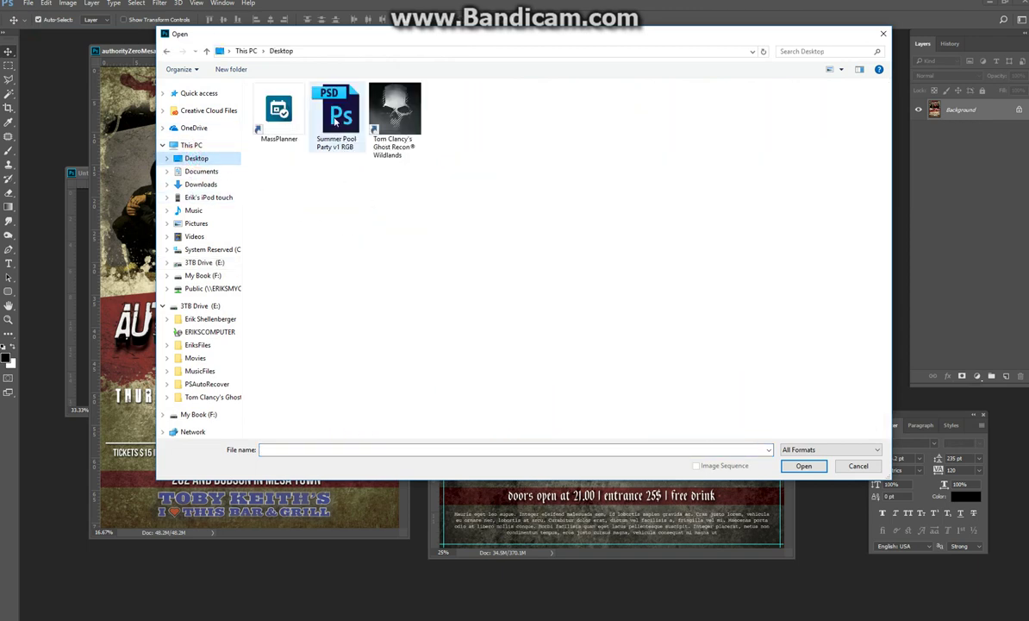
{"action": "double_click", "coordinate": [334, 122]}
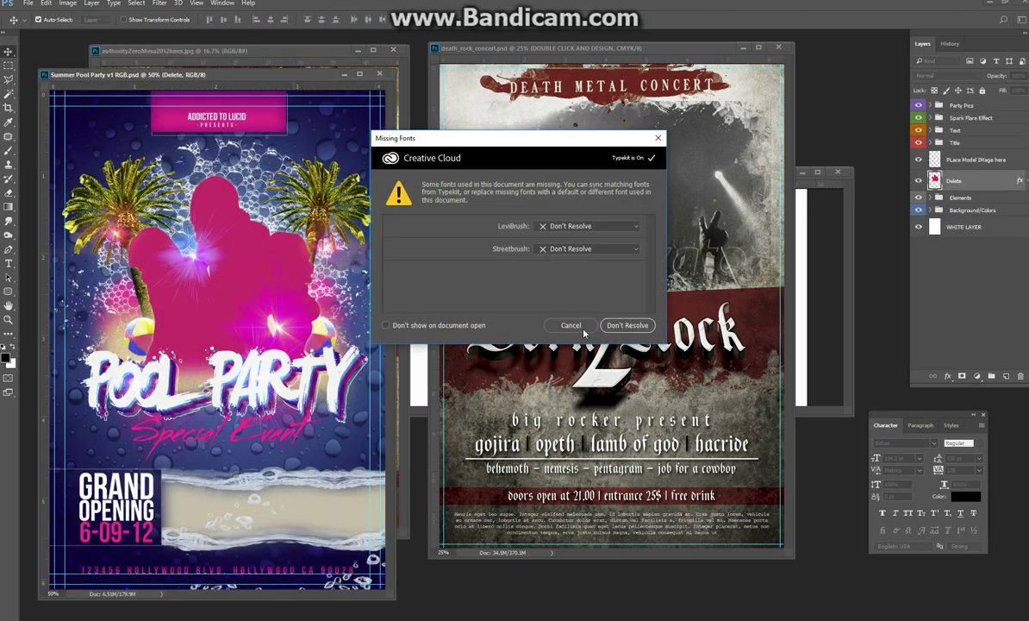
Dismiss the missing-fonts warning, toggle the layer groups, and re-show the pink silhouette placeholder.
{"action": "left_click", "coordinate": [582, 327]}
{"action": "left_click_drag", "start_coordinate": [221, 76], "coordinate": [226, 48]}
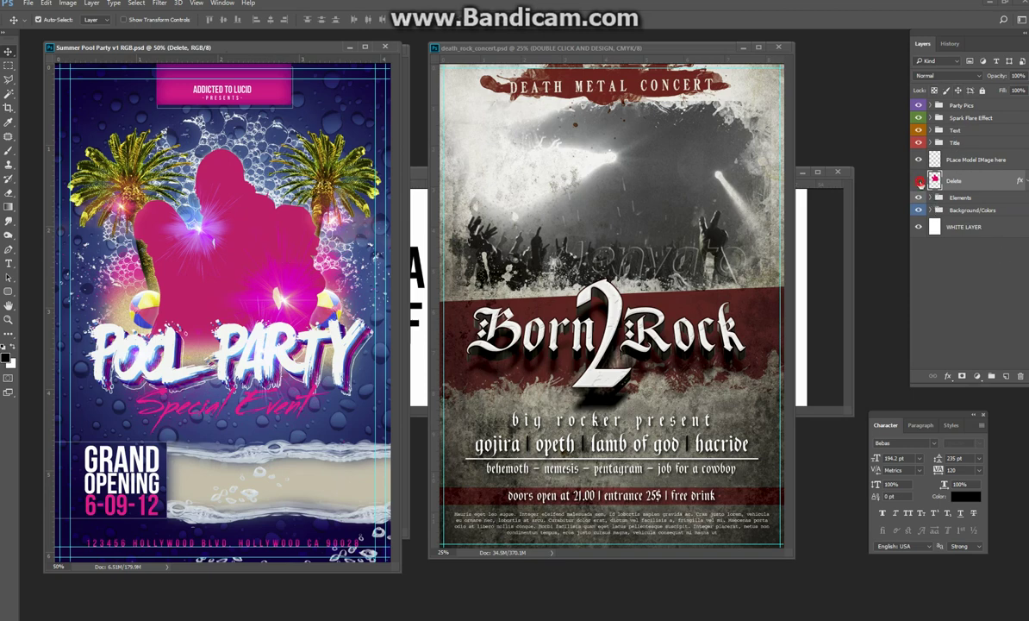
{"action": "left_click", "coordinate": [918, 180]}
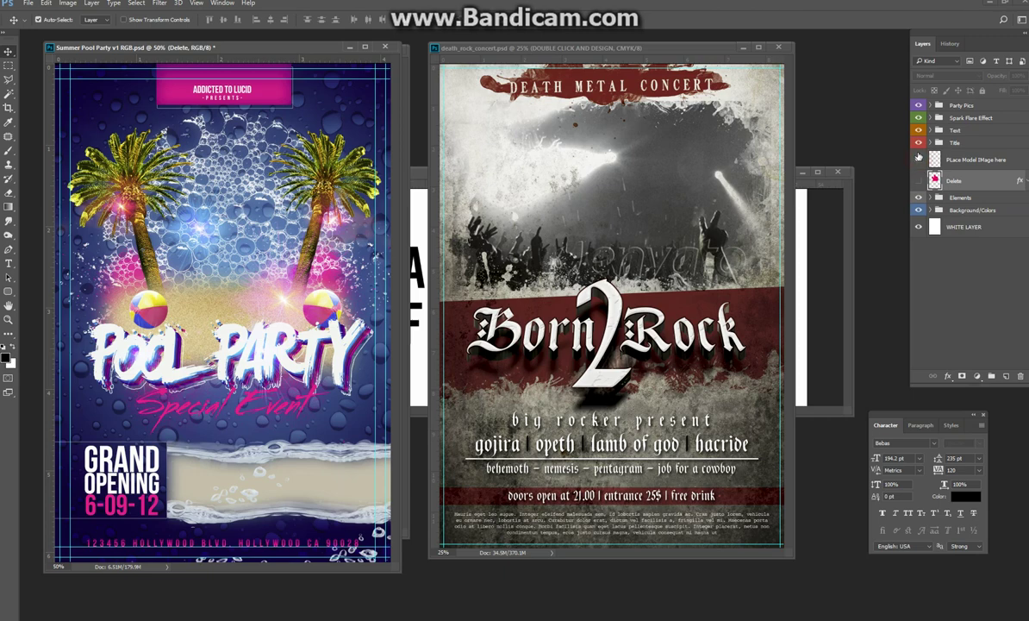
{"action": "mouse_move", "coordinate": [918, 143]}
{"action": "left_mouse_down"}
{"action": "mouse_move", "coordinate": [920, 105]}
{"action": "mouse_move", "coordinate": [919, 144]}
{"action": "left_mouse_up"}
{"action": "left_click", "coordinate": [919, 181]}
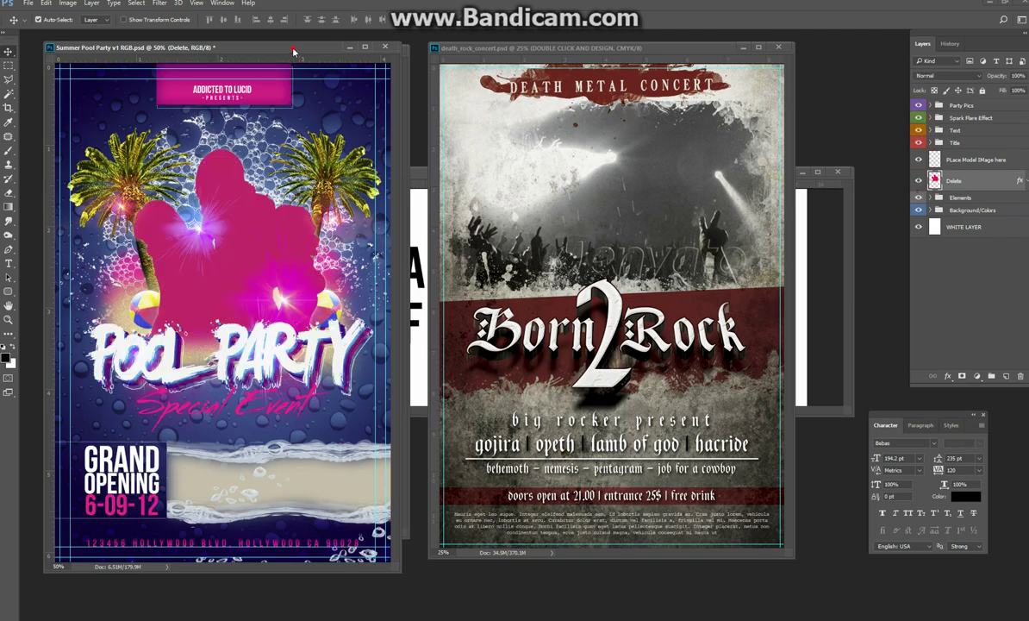
{"action": "left_click_drag", "start_coordinate": [293, 51], "coordinate": [301, 97]}
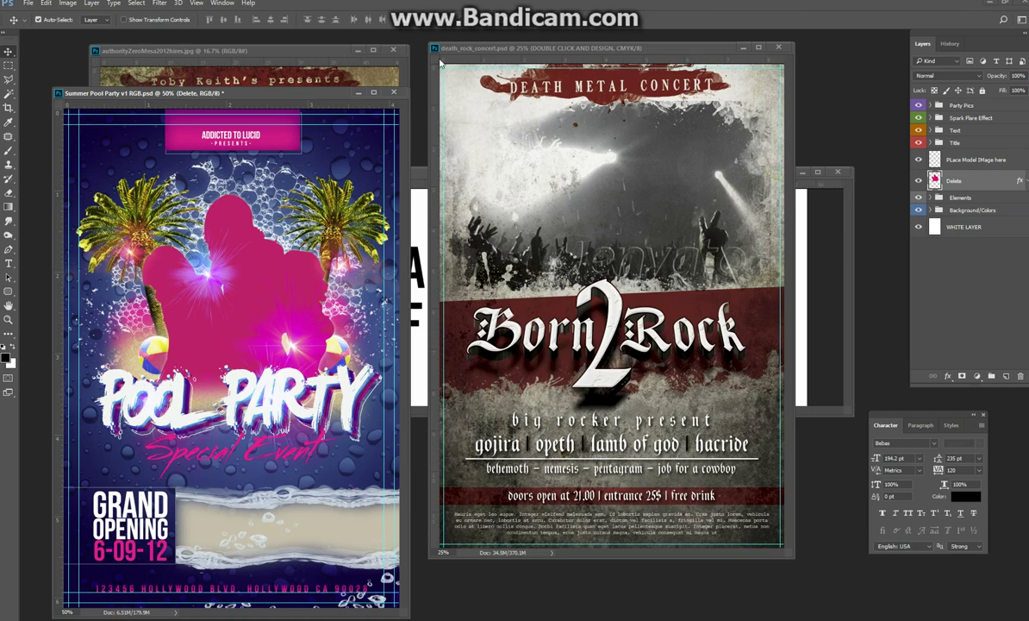
On the death_rock_concert flyer, hide the info text, logo, red banner and title layers.
{"action": "mouse_move", "coordinate": [545, 44]}
{"action": "left_mouse_down"}
{"action": "mouse_move", "coordinate": [555, 65]}
{"action": "mouse_move", "coordinate": [547, 60]}
{"action": "mouse_move", "coordinate": [560, 54]}
{"action": "left_mouse_up"}
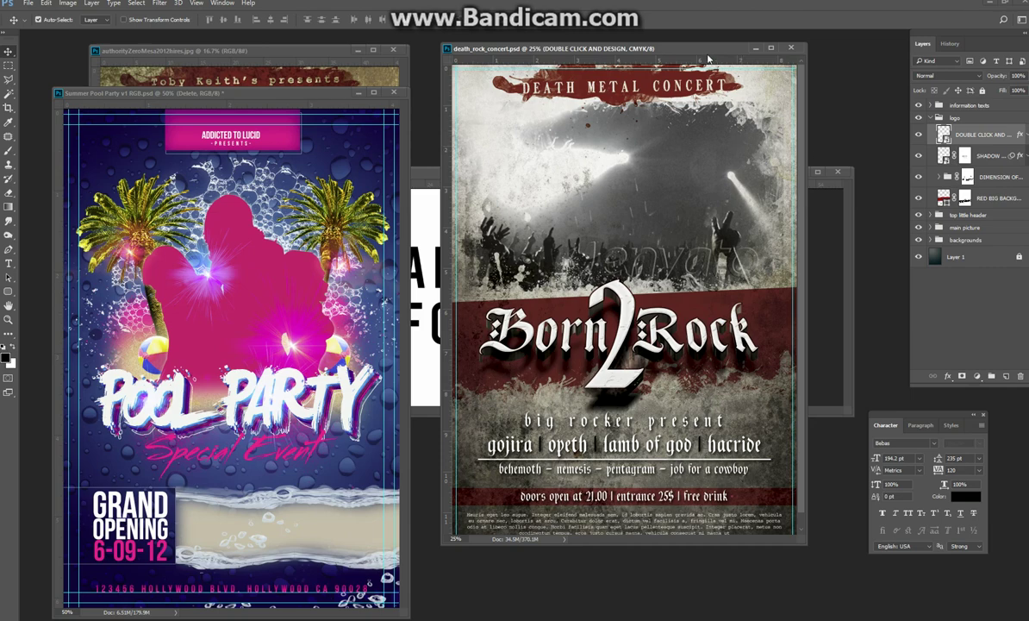
{"action": "left_click_drag", "start_coordinate": [709, 59], "coordinate": [712, 55]}
{"action": "left_click_drag", "start_coordinate": [918, 104], "coordinate": [924, 151]}
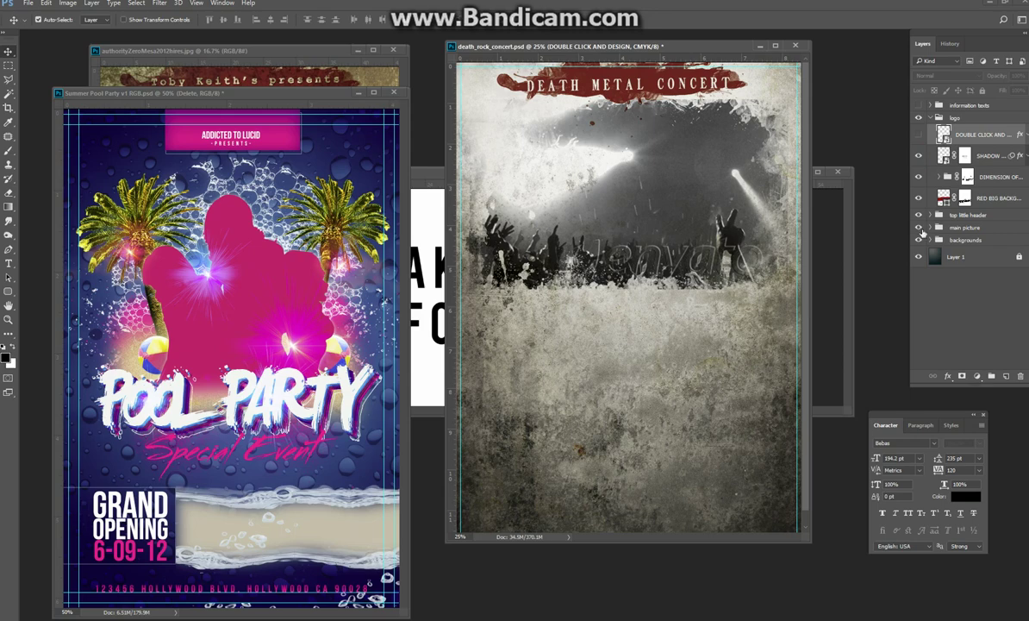
{"action": "left_click", "coordinate": [919, 198]}
{"action": "left_click", "coordinate": [919, 184]}
{"action": "left_click", "coordinate": [918, 176]}
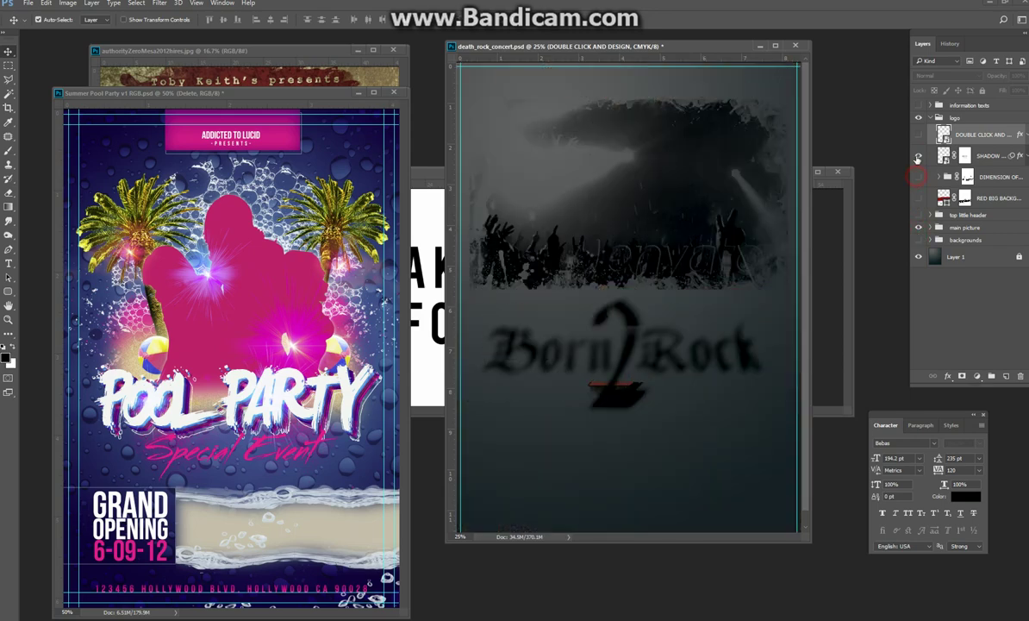
{"action": "left_click", "coordinate": [918, 155]}
Close the concert and Authority Zero flyers, and centre the Pool Party flyer window.
{"action": "left_click", "coordinate": [759, 48]}
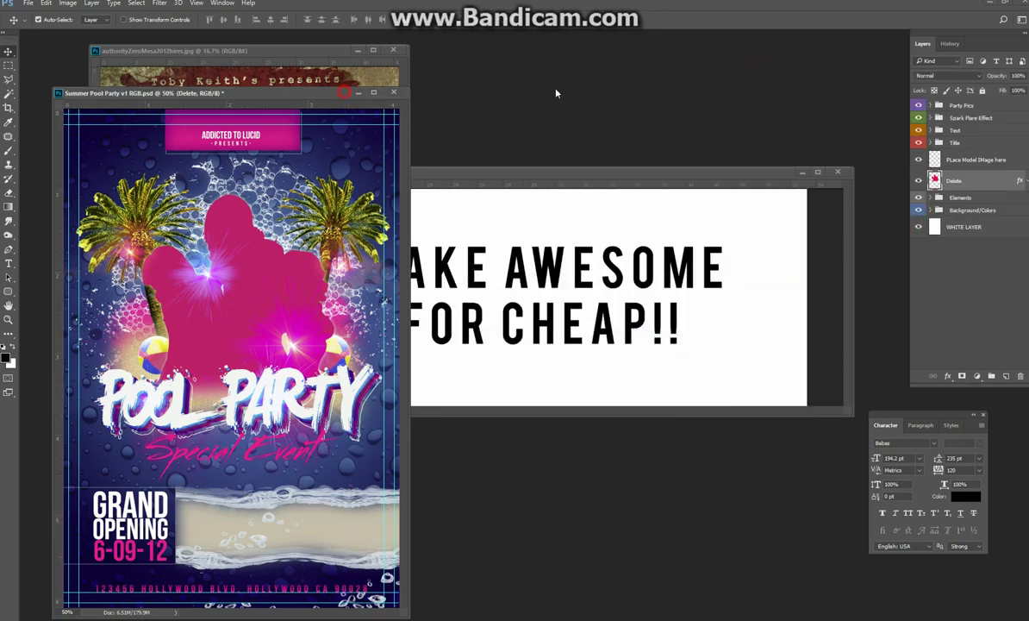
{"action": "left_click_drag", "start_coordinate": [293, 93], "coordinate": [742, 50]}
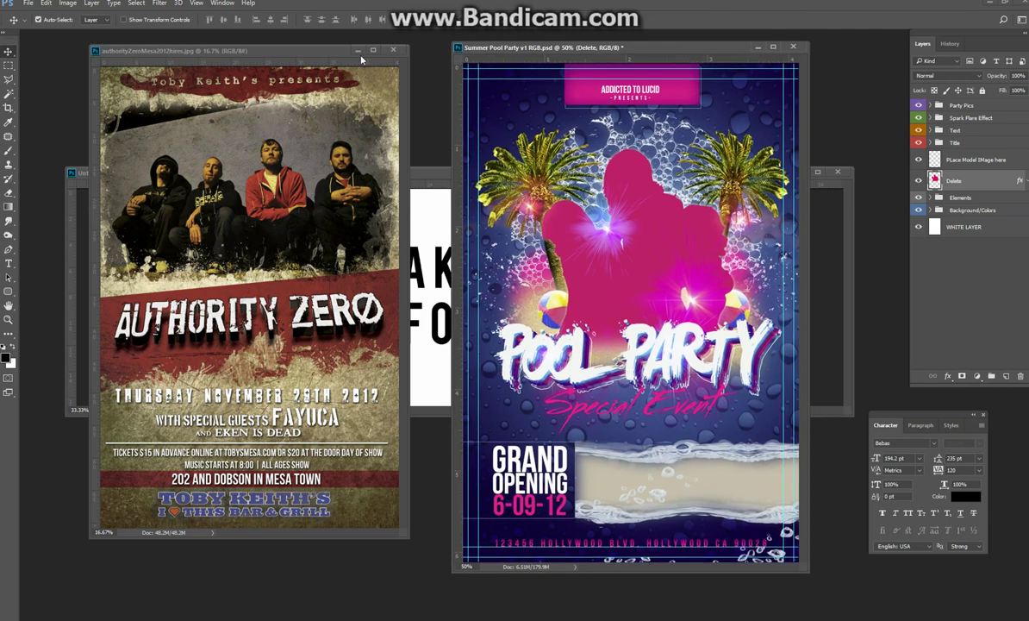
{"action": "left_click", "coordinate": [394, 50]}
{"action": "left_click_drag", "start_coordinate": [531, 49], "coordinate": [349, 57]}
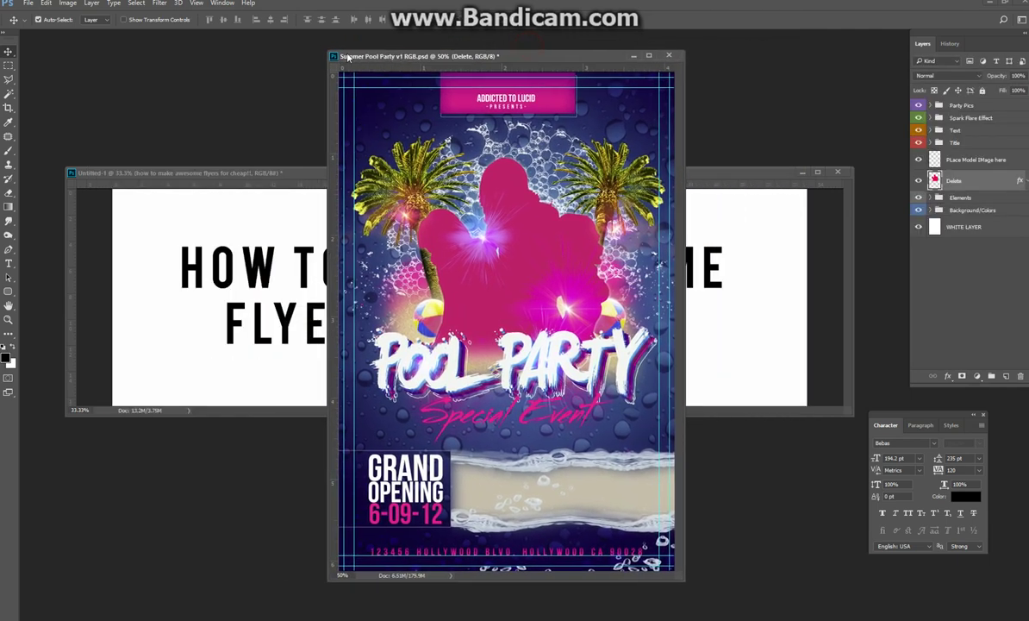
{"action": "left_click", "coordinate": [28, 5]}
Open the transparent PNG cut-out of the man in sunglasses from barMarketingBasics.
{"action": "left_click", "coordinate": [43, 25]}
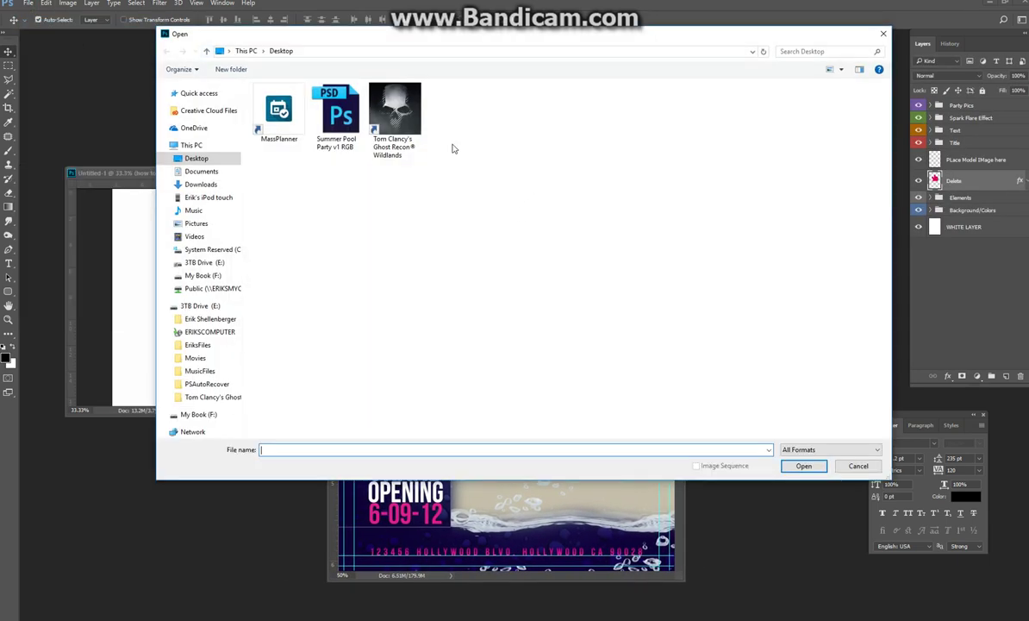
{"action": "left_click", "coordinate": [199, 93]}
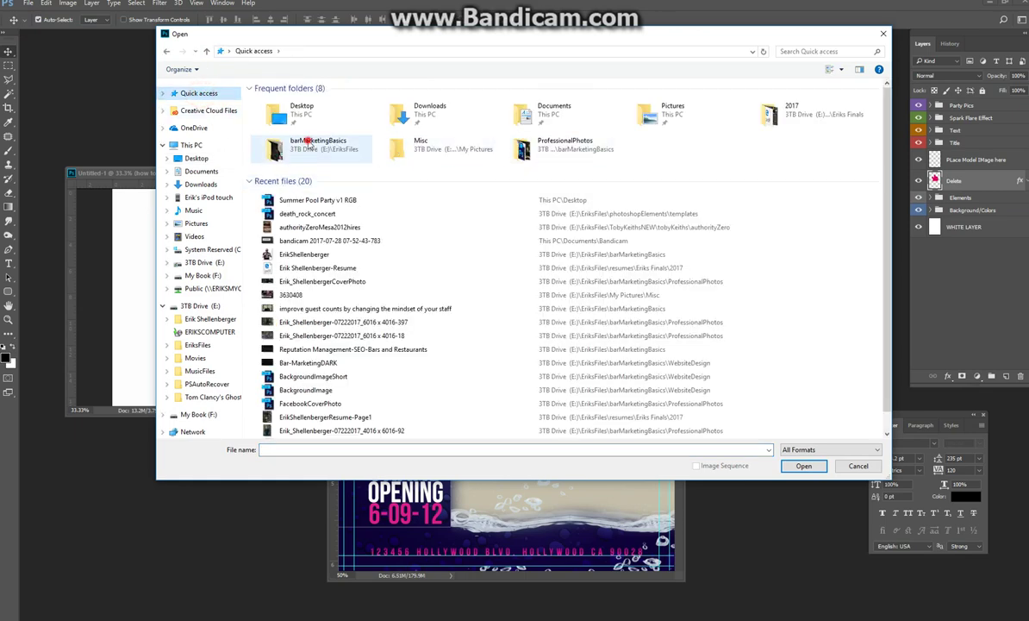
{"action": "double_click", "coordinate": [308, 142]}
{"action": "scroll", "coordinate": [535, 244], "scroll_direction": "down", "scroll_amount": 5}
{"action": "scroll", "coordinate": [535, 244], "scroll_direction": "down", "scroll_amount": 3}
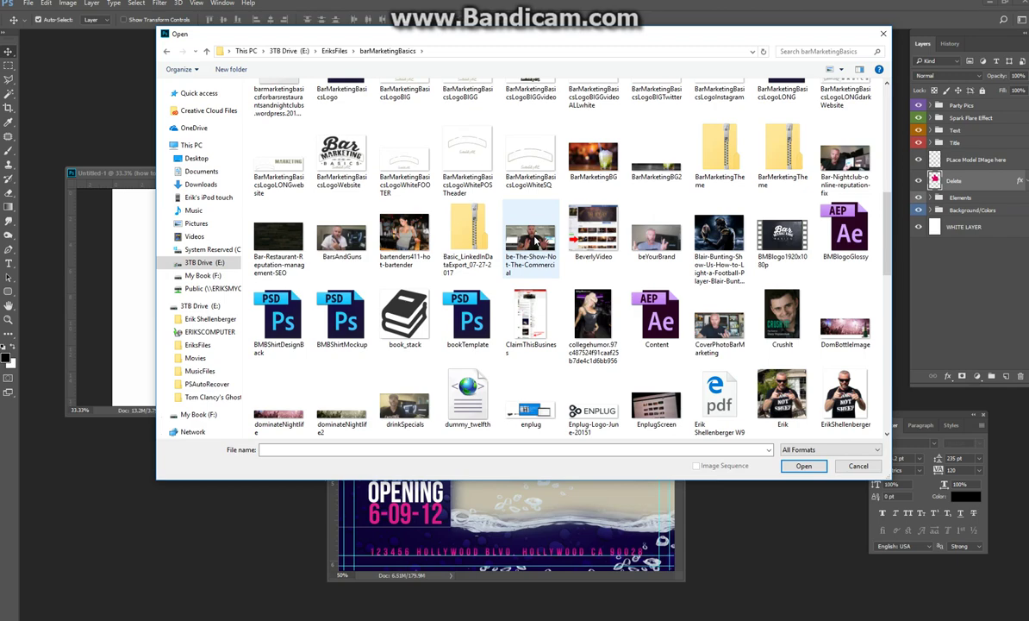
{"action": "scroll", "coordinate": [534, 244], "scroll_direction": "down", "scroll_amount": 3}
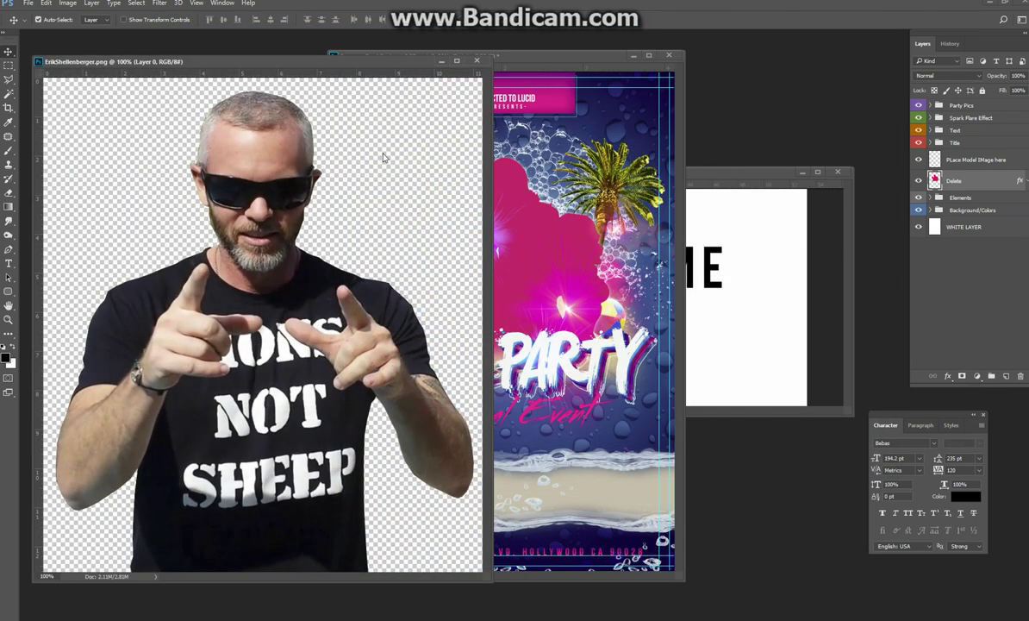
{"action": "left_click", "coordinate": [70, 74]}
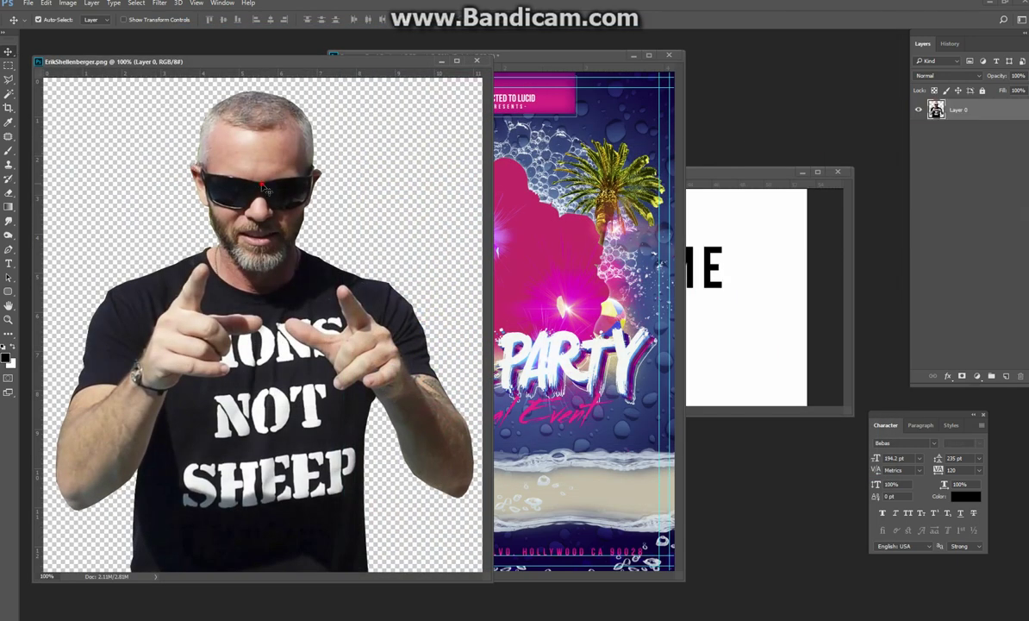
Move the cut-out man onto the Pool Party flyer and hide the pink silhouette layer.
{"action": "left_click_drag", "start_coordinate": [248, 177], "coordinate": [514, 162]}
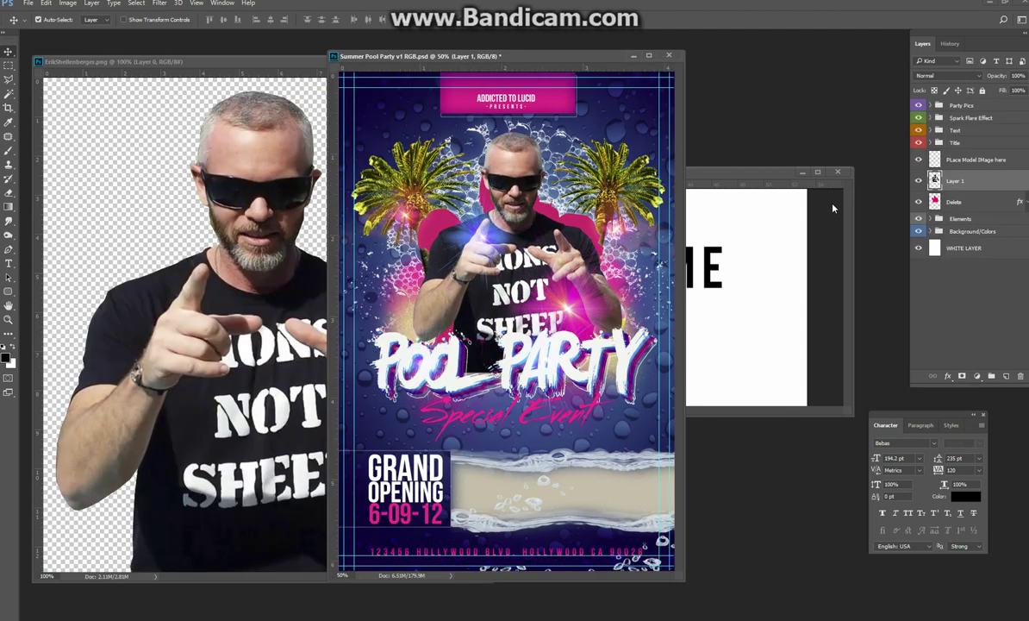
{"action": "left_click", "coordinate": [919, 201]}
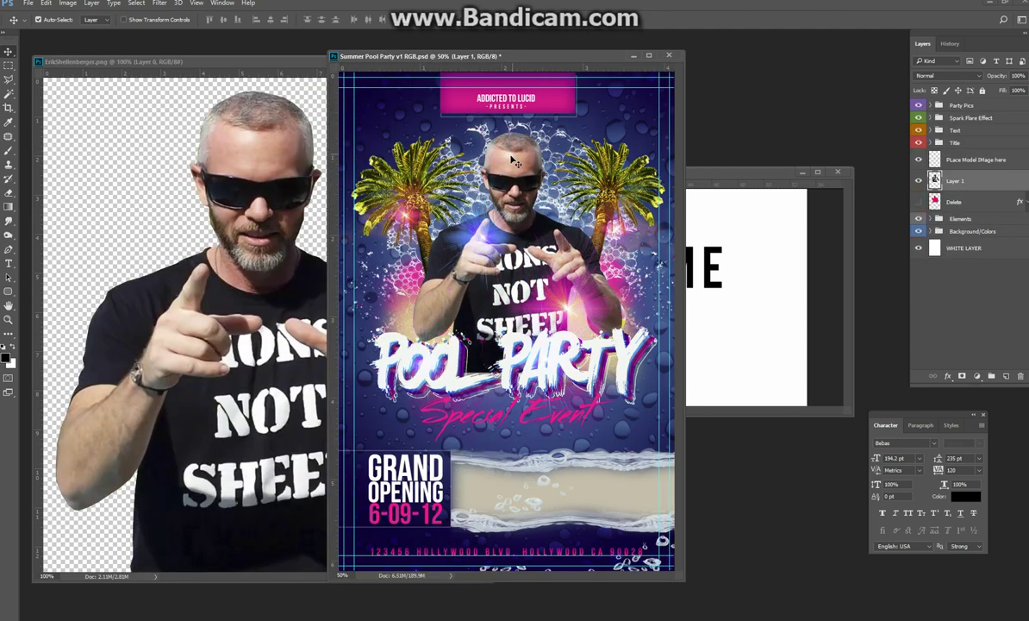
Retype the POOL PARTY title as 'erik's party' with a substitute font and 0 tracking.
{"action": "key", "text": "t"}
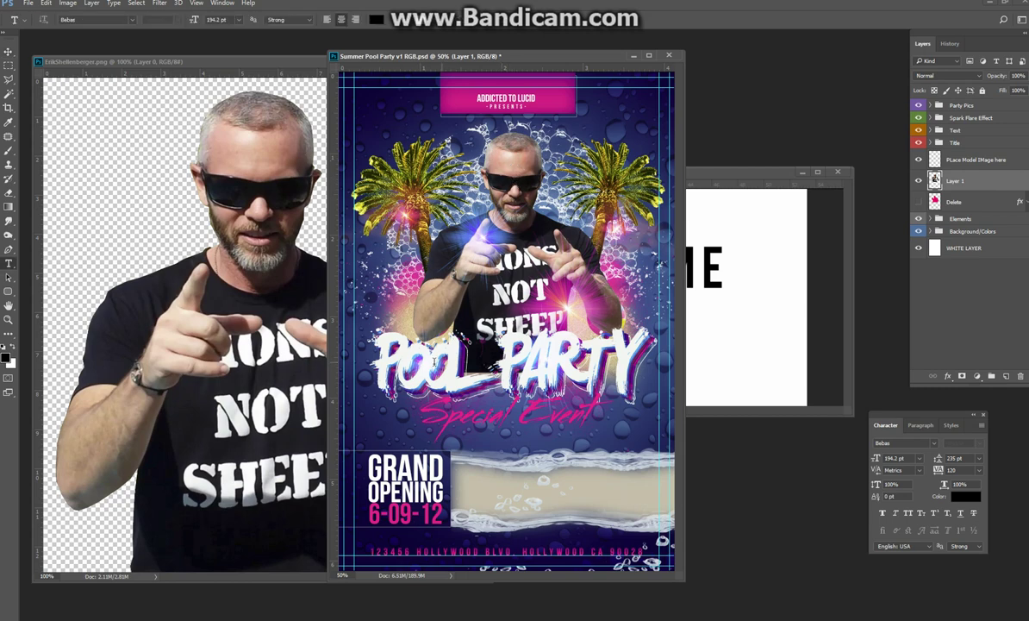
{"action": "left_click", "coordinate": [405, 340]}
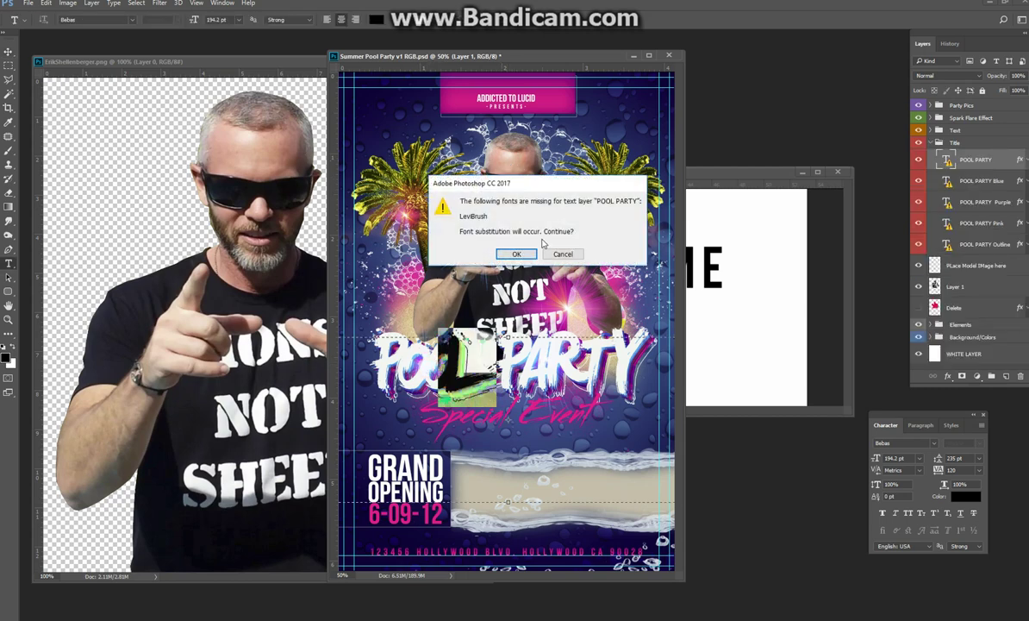
{"action": "left_click", "coordinate": [516, 253]}
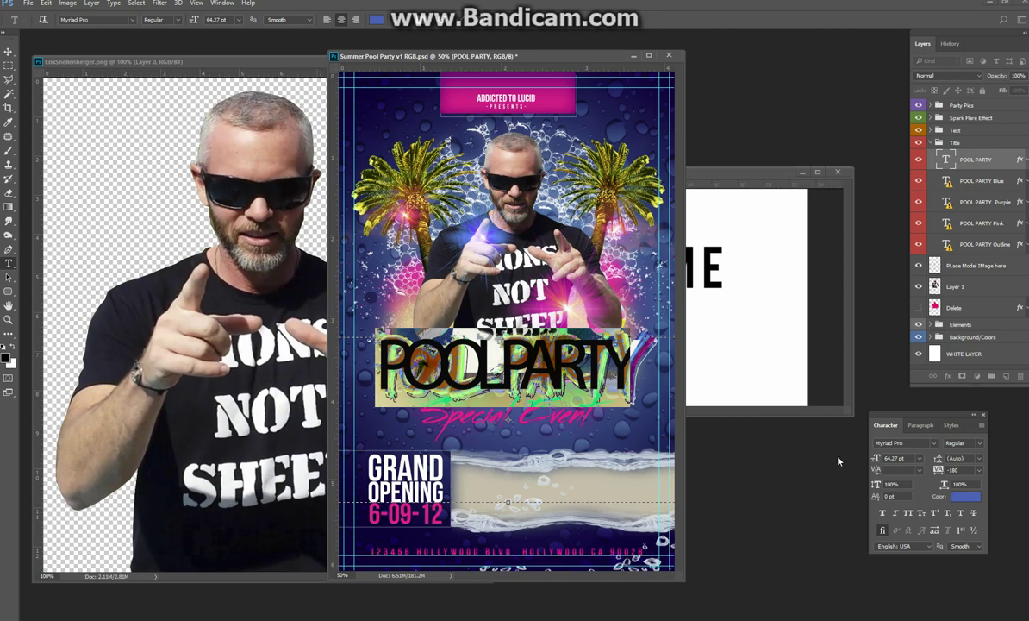
{"action": "type", "text": "erksparty"}
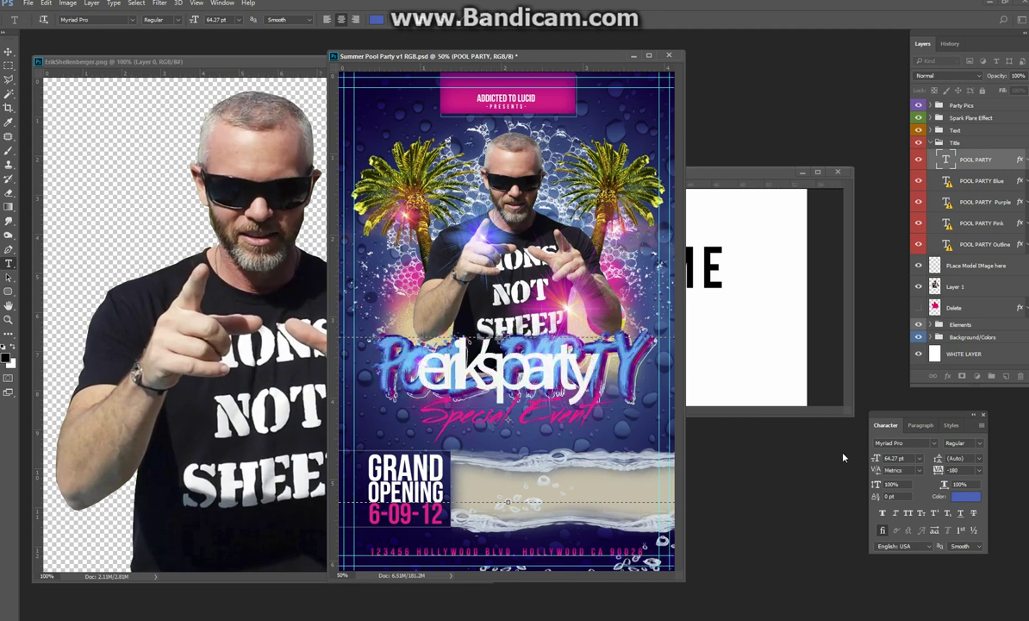
{"action": "key", "text": "ctrl+a"}
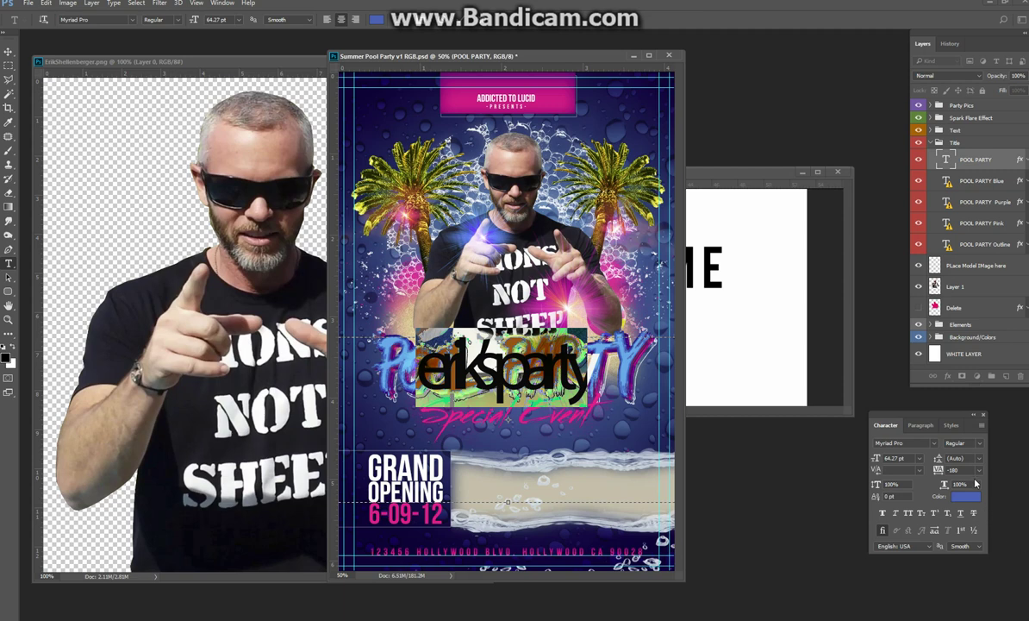
{"action": "type", "text": "0"}
{"action": "key", "text": "Return"}
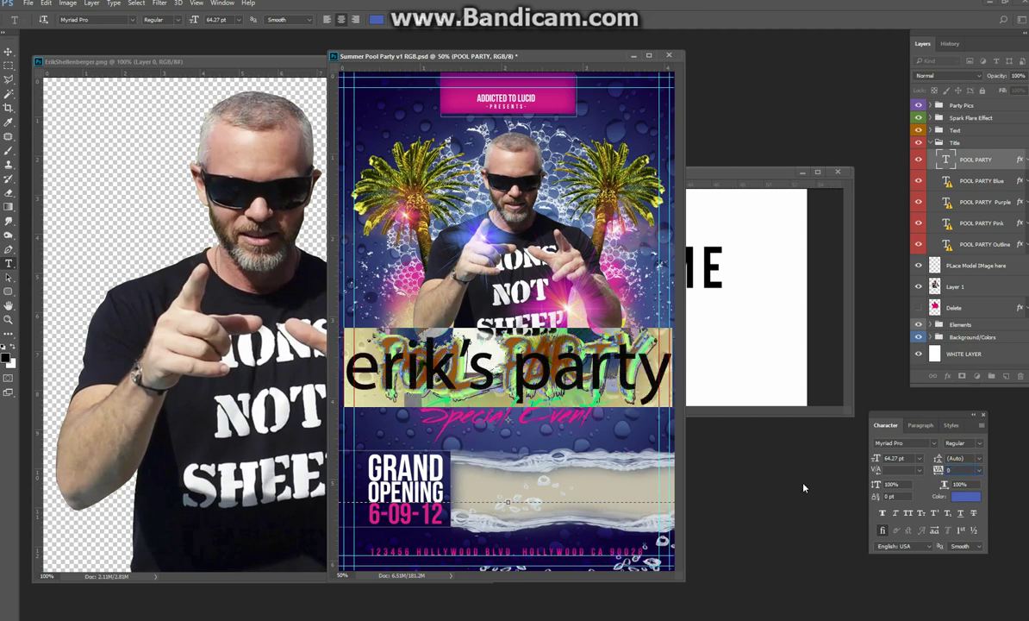
Set the title to Motion Picture Personal Use at 84.27 pt and hide the four PARTY overlays.
{"action": "left_click", "coordinate": [935, 446]}
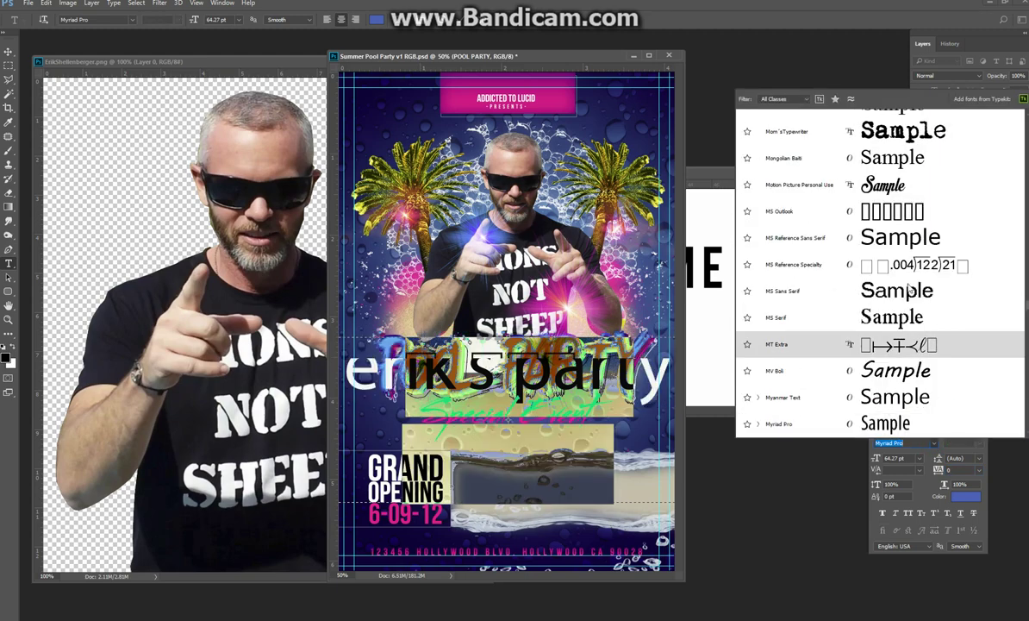
{"action": "left_click", "coordinate": [827, 179]}
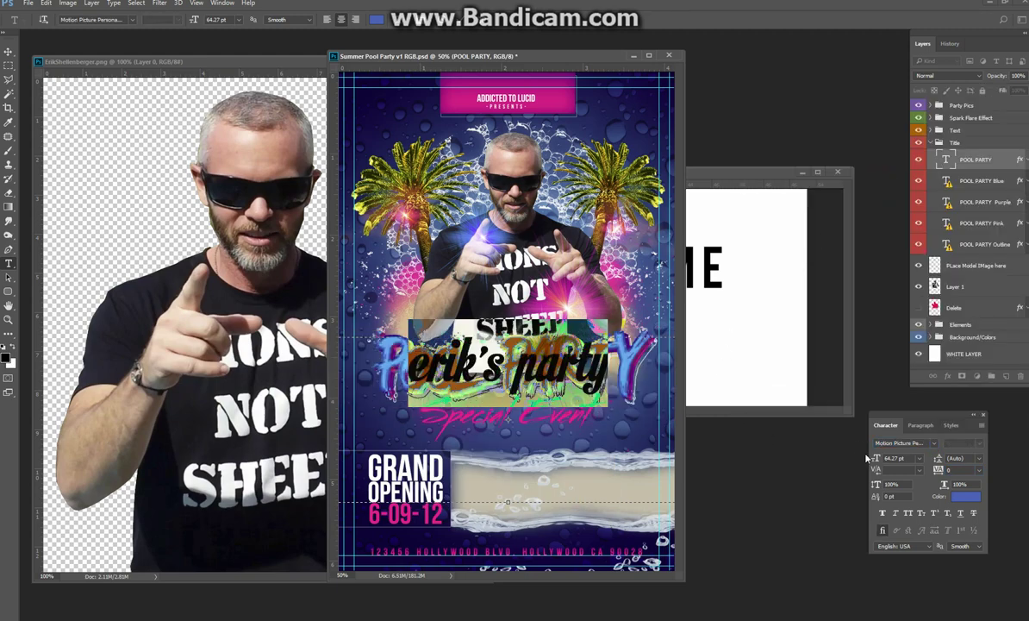
{"action": "left_click_drag", "start_coordinate": [877, 458], "coordinate": [894, 457]}
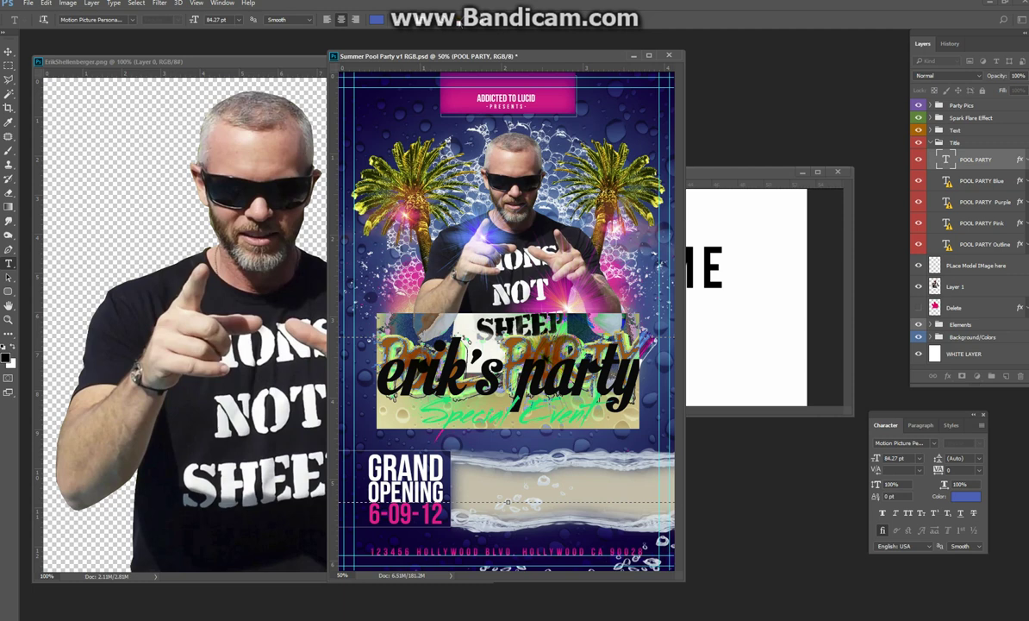
{"action": "left_click", "coordinate": [445, 19]}
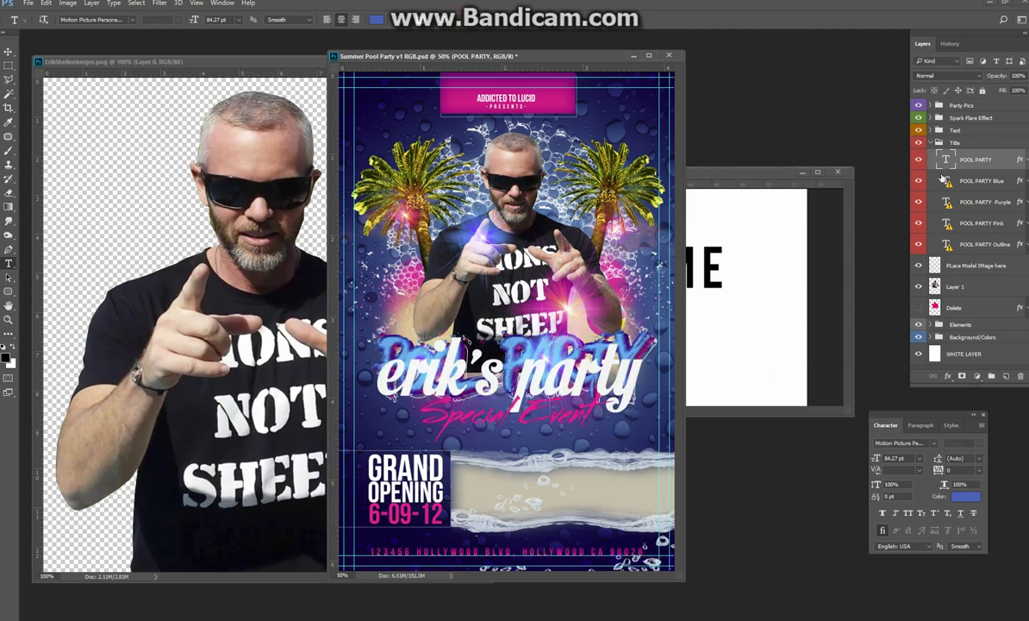
{"action": "left_click_drag", "start_coordinate": [918, 181], "coordinate": [918, 244]}
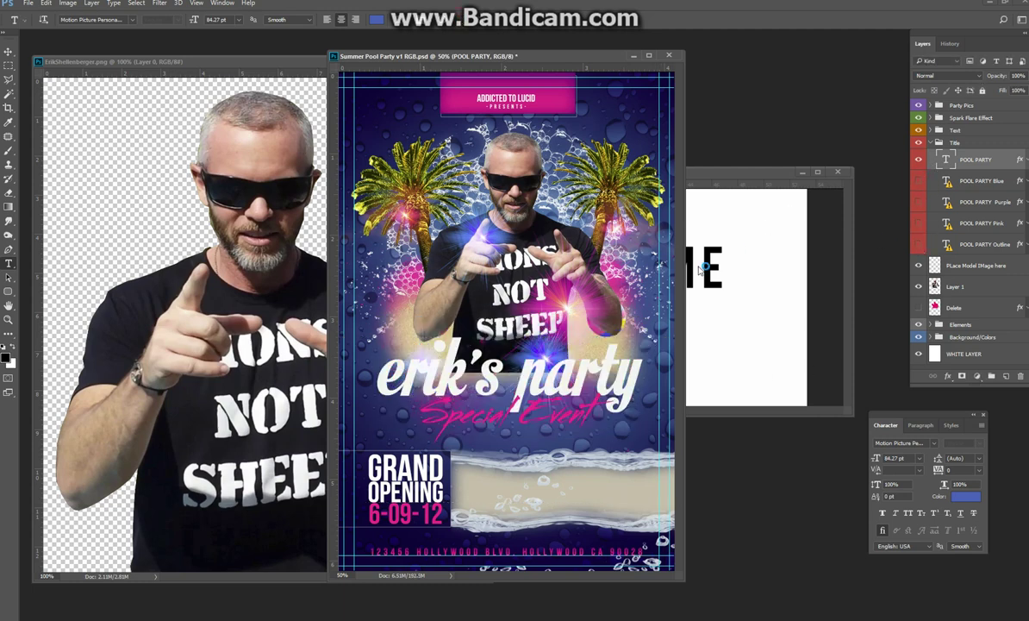
{"action": "left_click", "coordinate": [414, 389]}
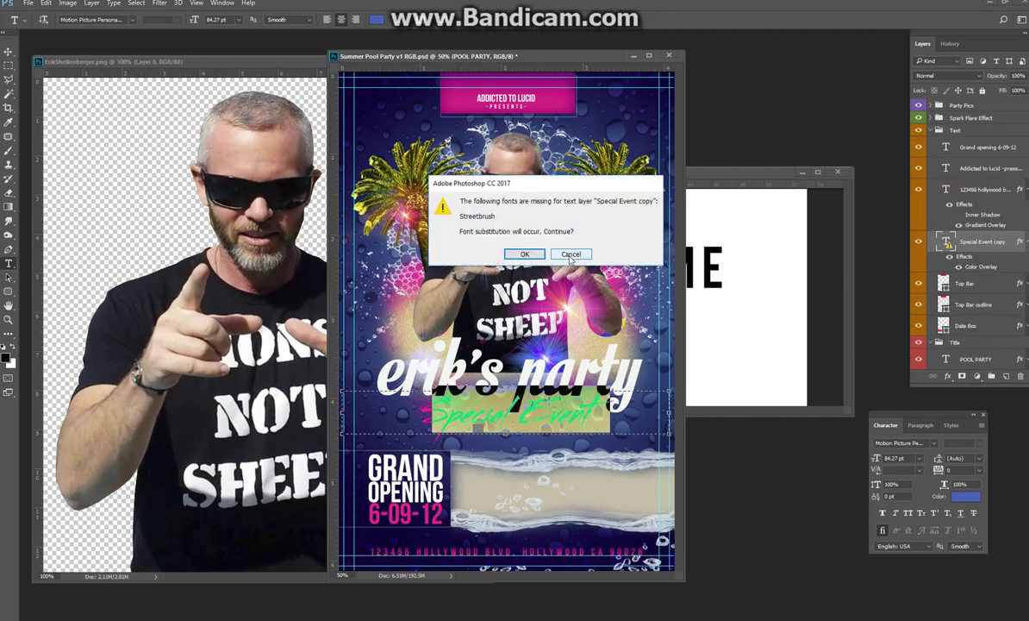
Replace the GRAND OPENING date text with 'grhjk' and 'lhjkl' on two lines.
{"action": "left_click", "coordinate": [570, 255]}
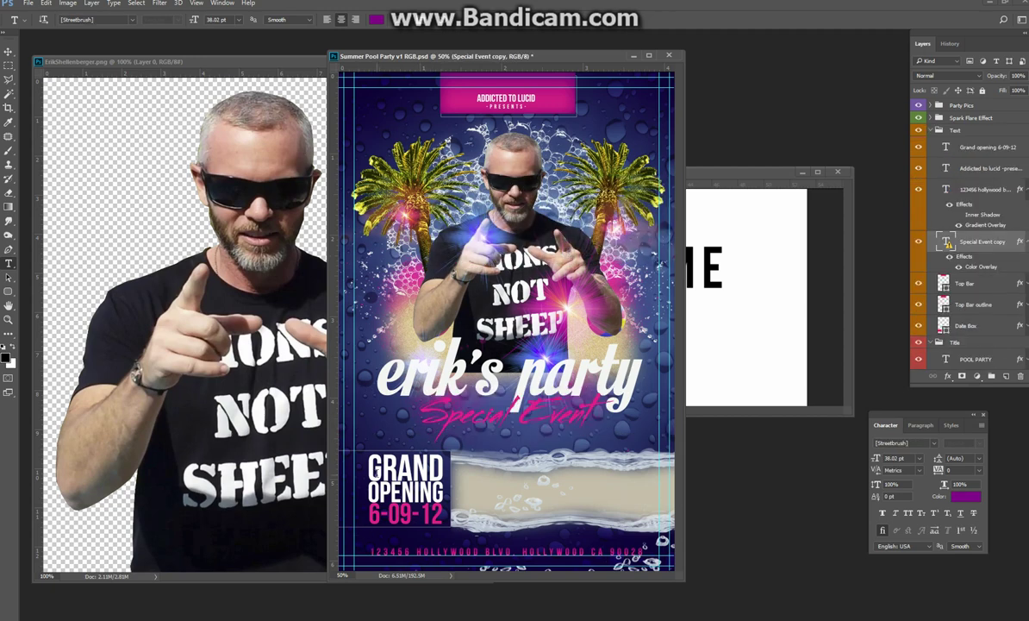
{"action": "left_click_drag", "start_coordinate": [369, 457], "coordinate": [445, 498]}
{"action": "right_click", "coordinate": [414, 488]}
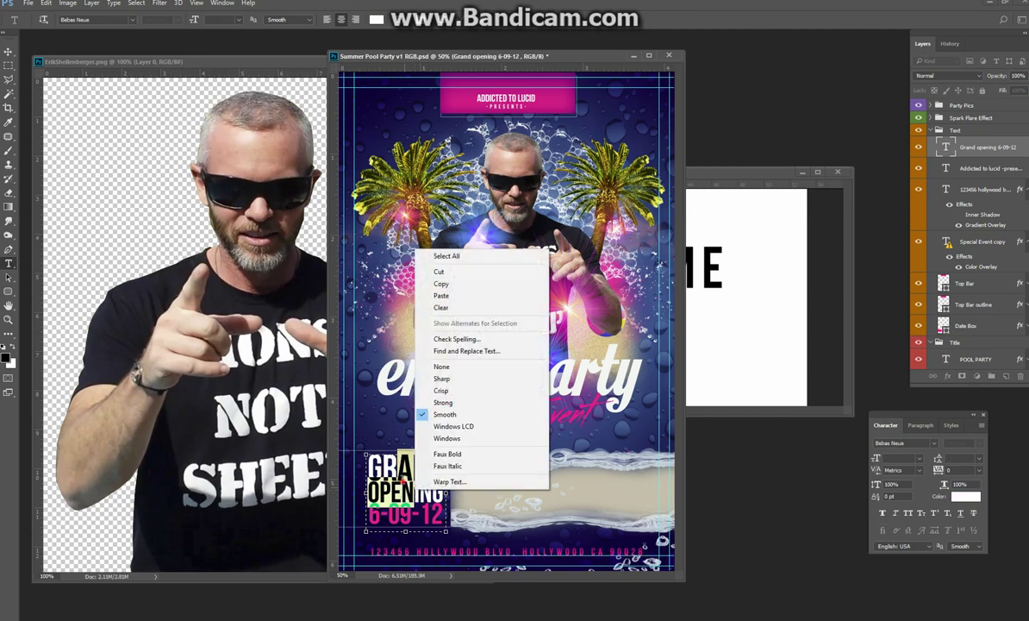
{"action": "key", "text": "Escape"}
{"action": "type", "text": "grhjk"}
{"action": "key", "text": "Return"}
{"action": "type", "text": "lhjkl"}
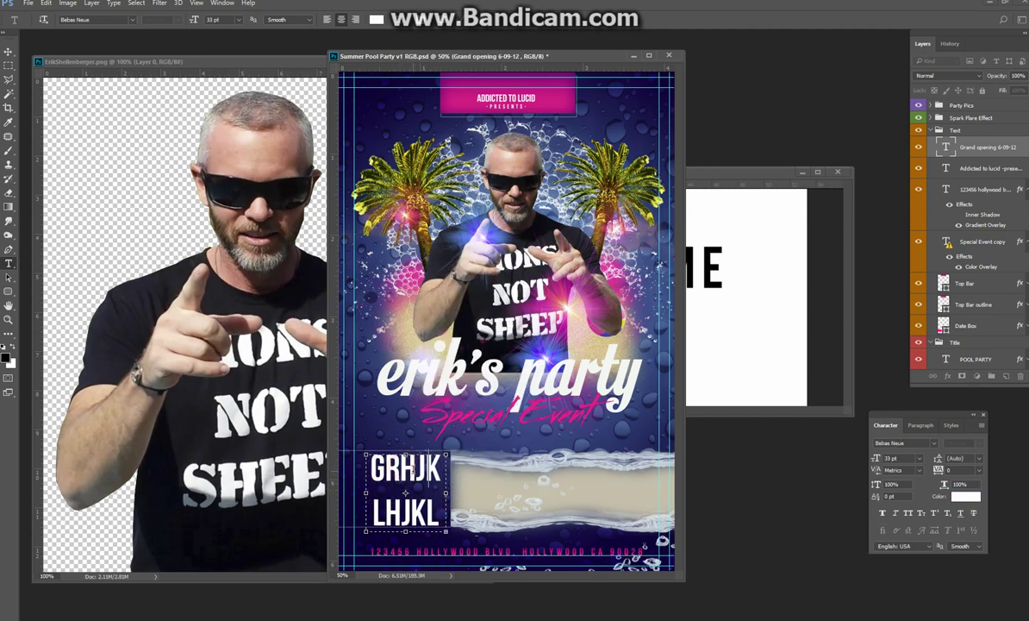
{"action": "key", "text": "ctrl+Return"}
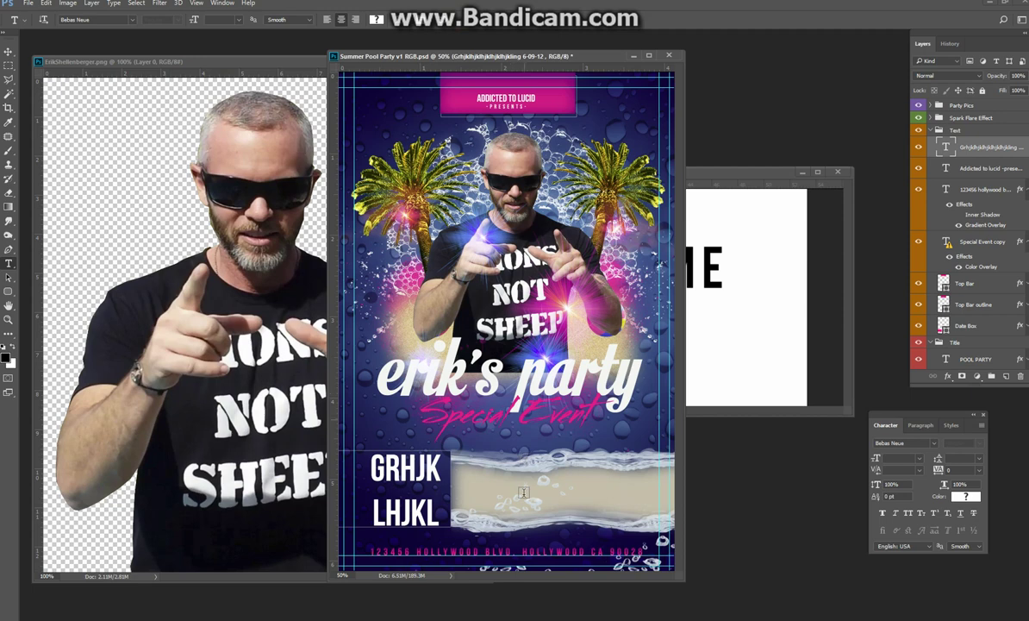
Move the left palm tree slightly right and down with the Move tool.
{"action": "left_click_drag", "start_coordinate": [599, 50], "coordinate": [613, 34]}
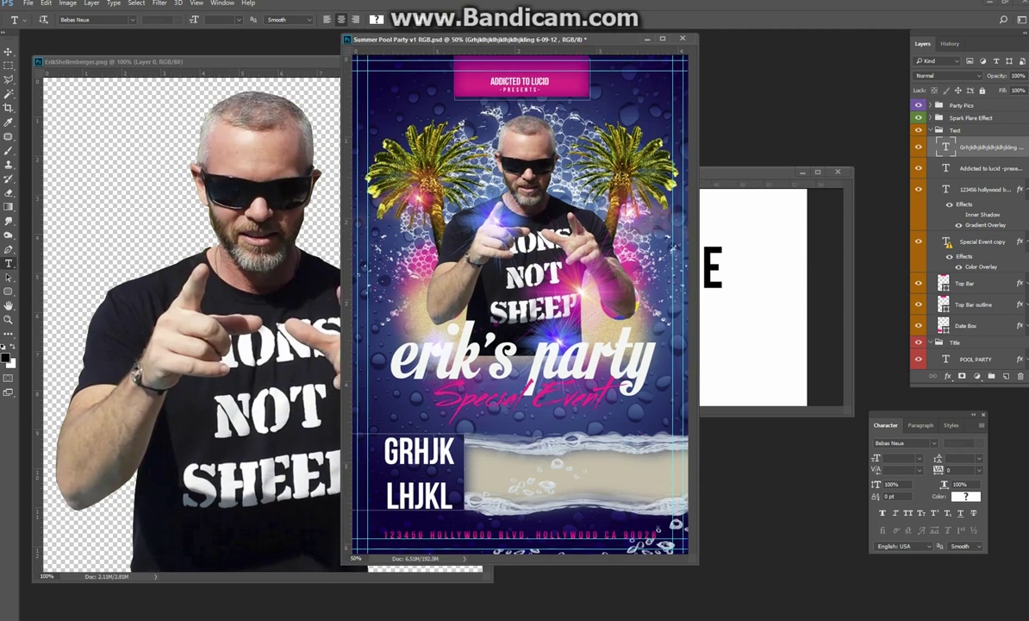
{"action": "left_click", "coordinate": [11, 53]}
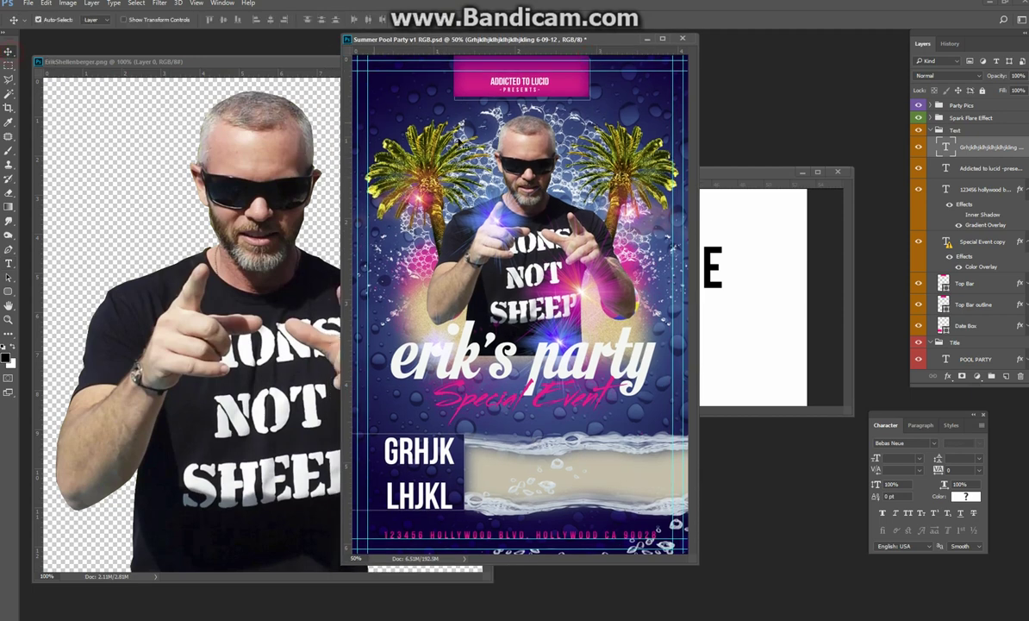
{"action": "mouse_move", "coordinate": [401, 146]}
{"action": "left_mouse_down"}
{"action": "mouse_move", "coordinate": [426, 166]}
{"action": "mouse_move", "coordinate": [417, 139]}
{"action": "left_mouse_up"}
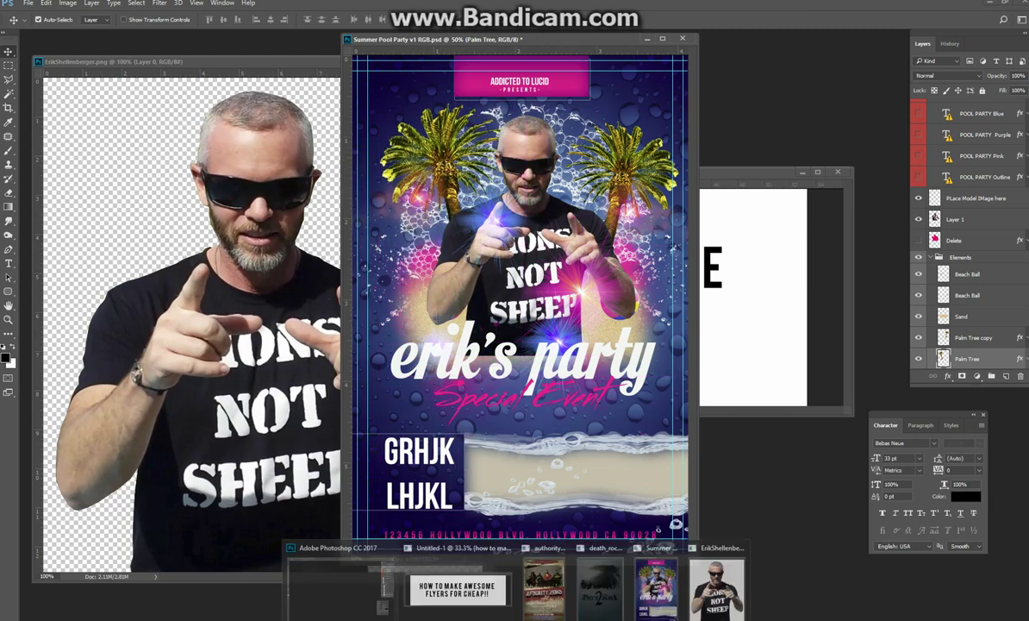
Bring the Authority Zero and death_rock_concert flyer windows forward and reposition them.
{"action": "left_click", "coordinate": [544, 593]}
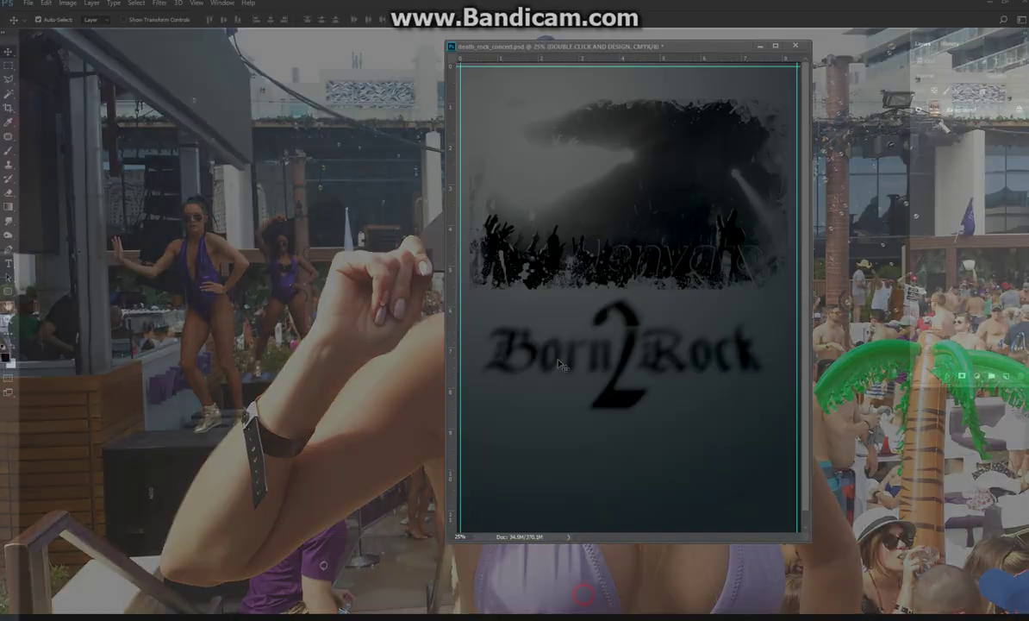
{"action": "left_click", "coordinate": [602, 593]}
{"action": "left_click_drag", "start_coordinate": [637, 49], "coordinate": [651, 61]}
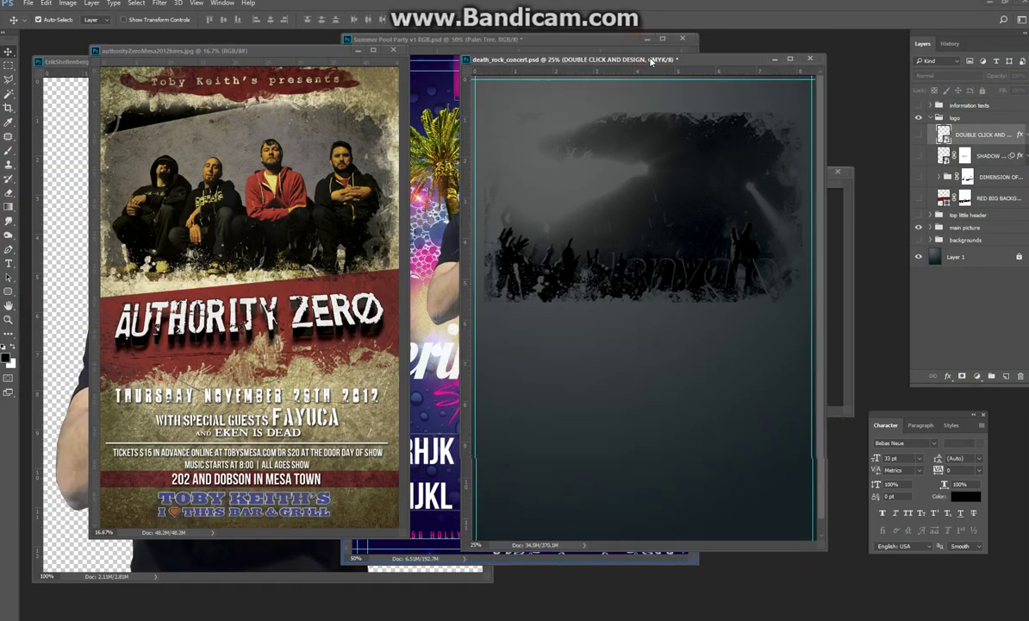
{"action": "mouse_move", "coordinate": [313, 52]}
{"action": "left_mouse_down"}
{"action": "mouse_move", "coordinate": [324, 72]}
{"action": "mouse_move", "coordinate": [332, 53]}
{"action": "left_mouse_up"}
{"action": "left_click", "coordinate": [27, 3]}
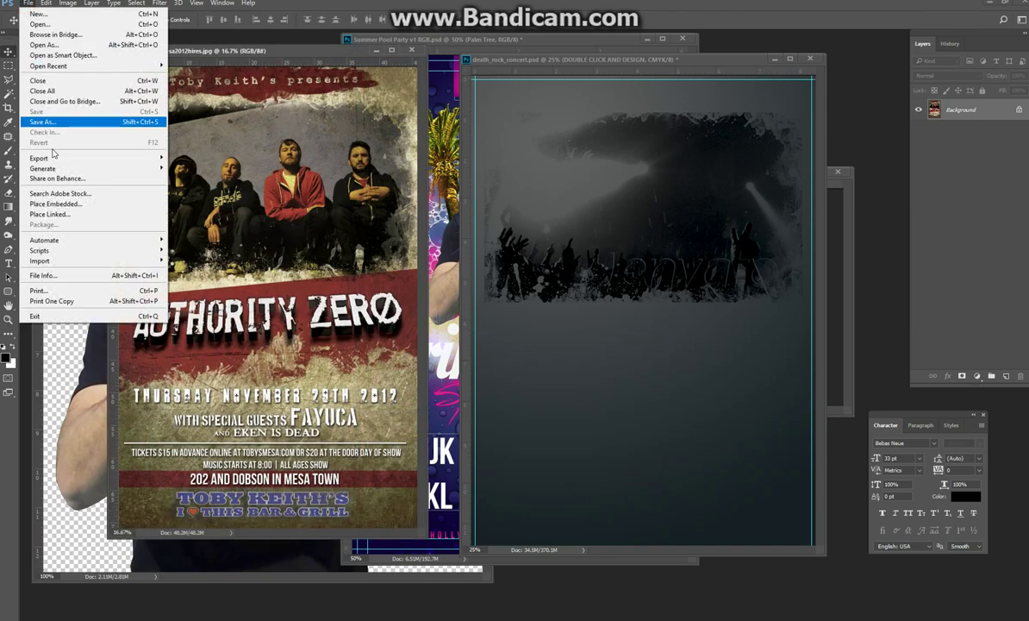
{"action": "mouse_move", "coordinate": [60, 158]}
{"action": "left_click", "coordinate": [191, 169]}
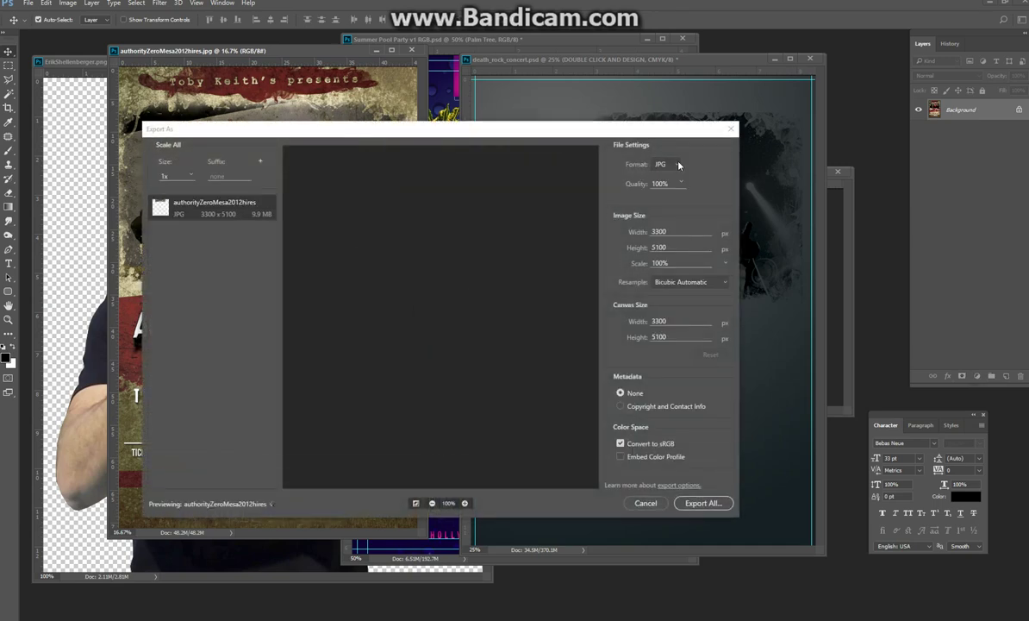
{"action": "left_click", "coordinate": [646, 503]}
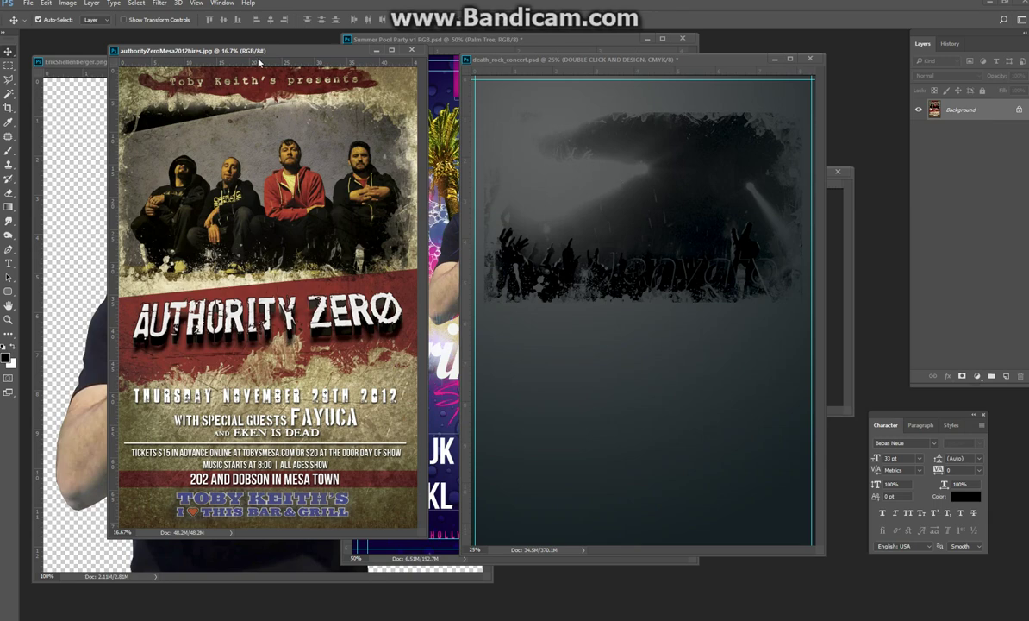
Lower the Authority Zero window, widen it around the poster and keep it frontmost.
{"action": "left_click_drag", "start_coordinate": [283, 53], "coordinate": [293, 102]}
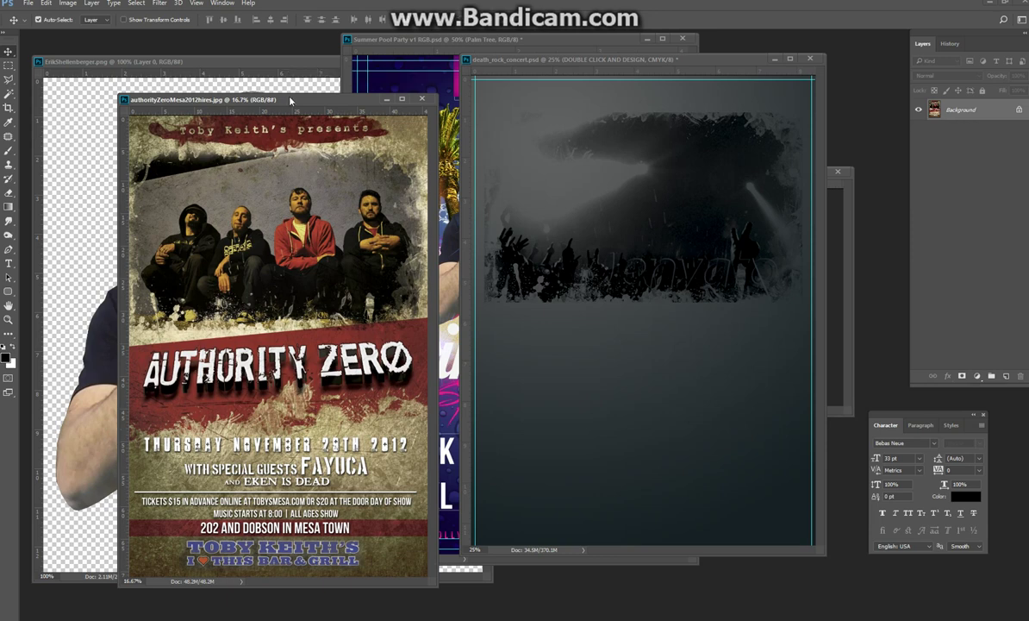
{"action": "mouse_move", "coordinate": [291, 101]}
{"action": "left_mouse_down"}
{"action": "mouse_move", "coordinate": [279, 88]}
{"action": "mouse_move", "coordinate": [287, 105]}
{"action": "left_mouse_up"}
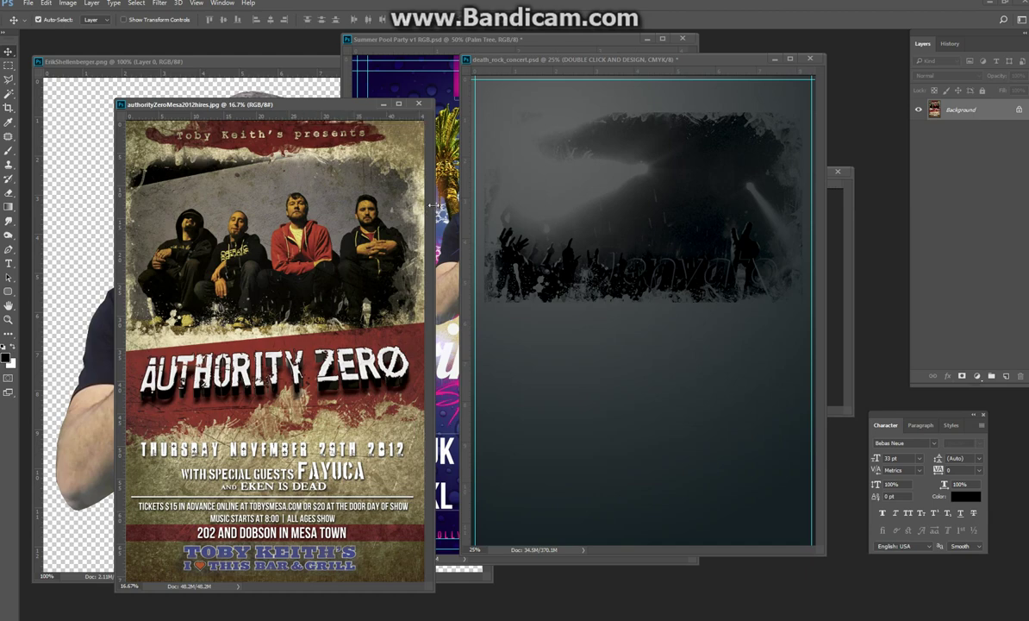
{"action": "left_click_drag", "start_coordinate": [433, 194], "coordinate": [553, 193]}
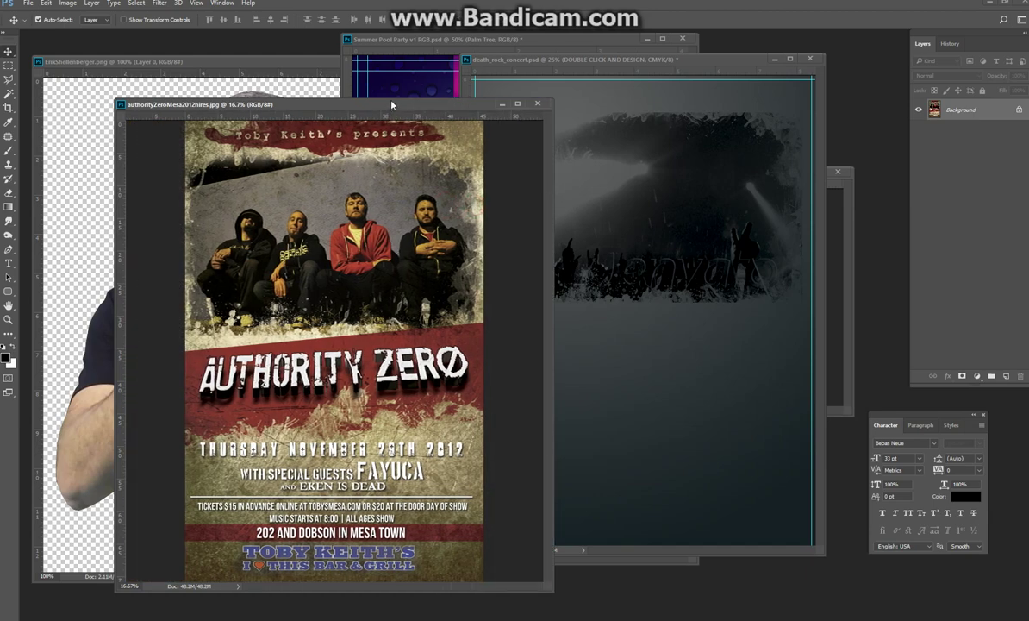
{"action": "left_click", "coordinate": [366, 93]}
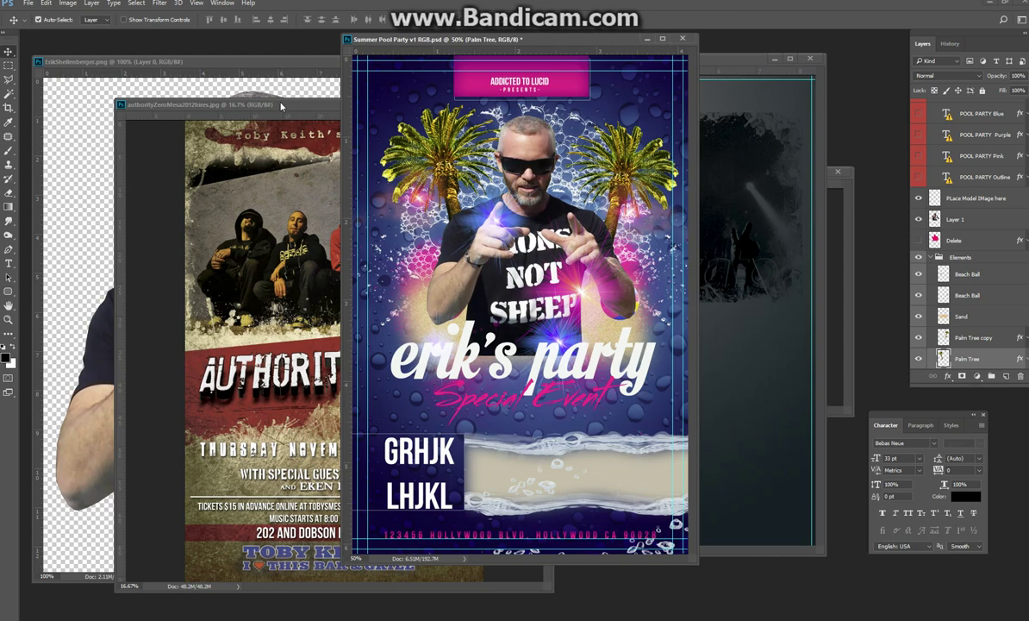
{"action": "left_click_drag", "start_coordinate": [280, 106], "coordinate": [274, 111]}
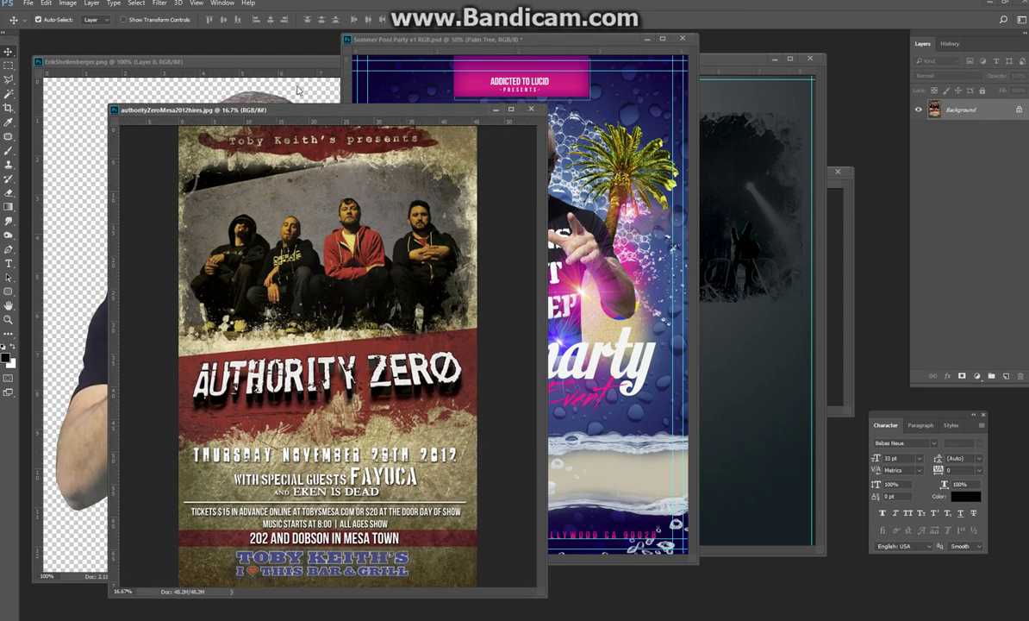